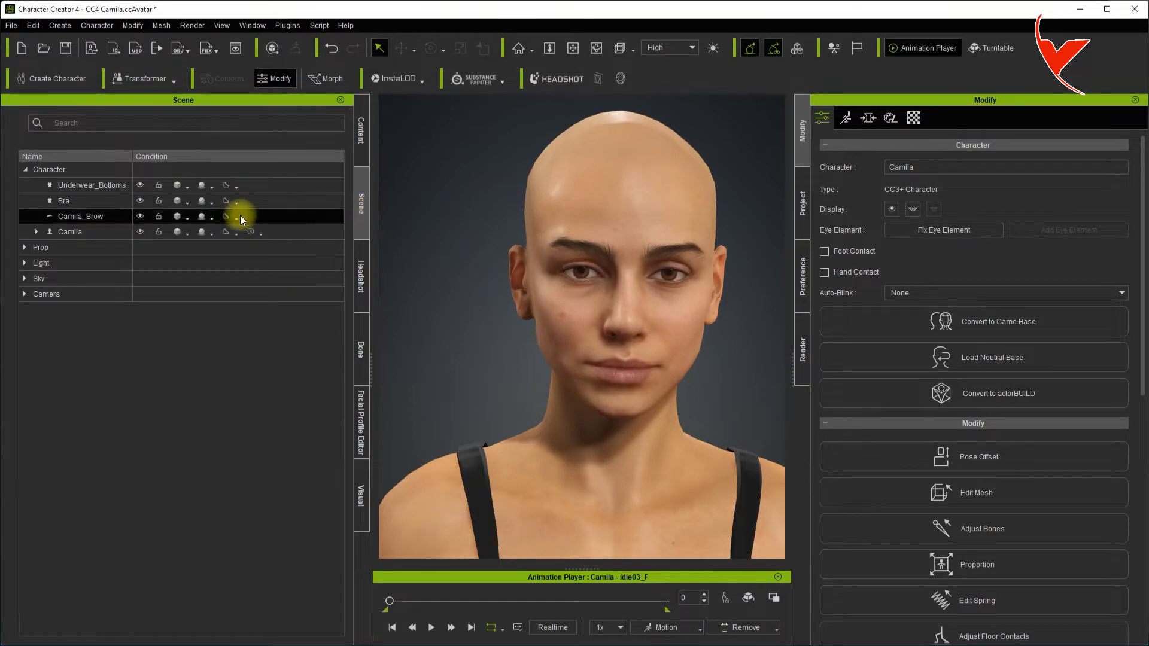
Step: Delete the Underwear_Bottoms and Bra clothing items from the character
click(86, 186)
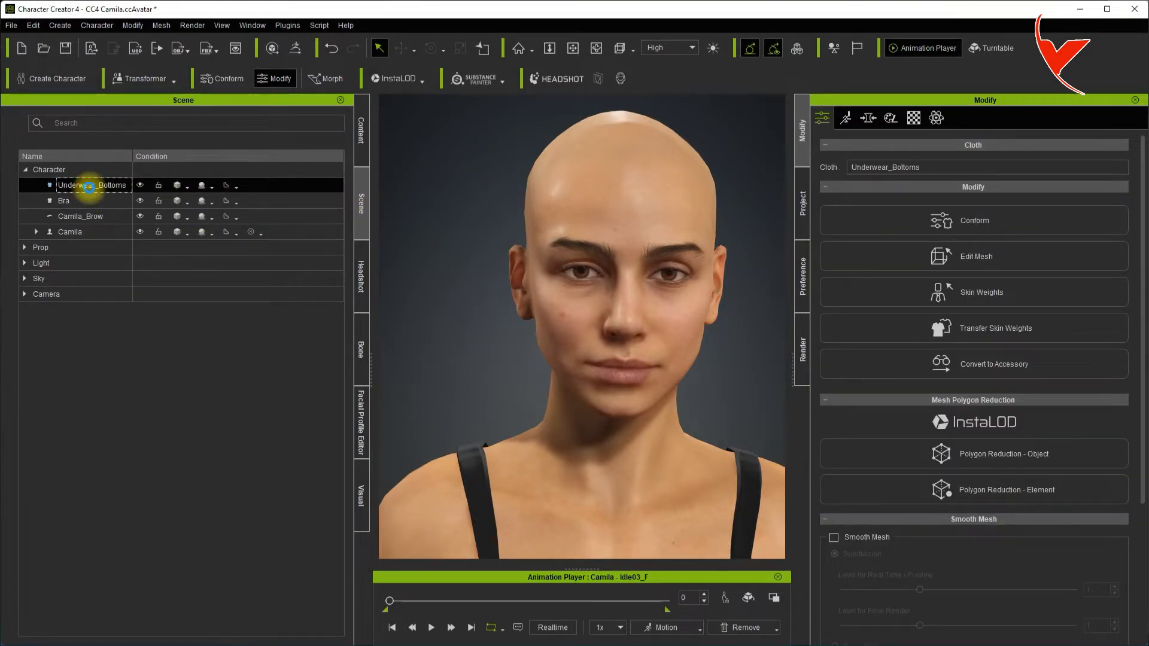
key(Delete)
click(90, 191)
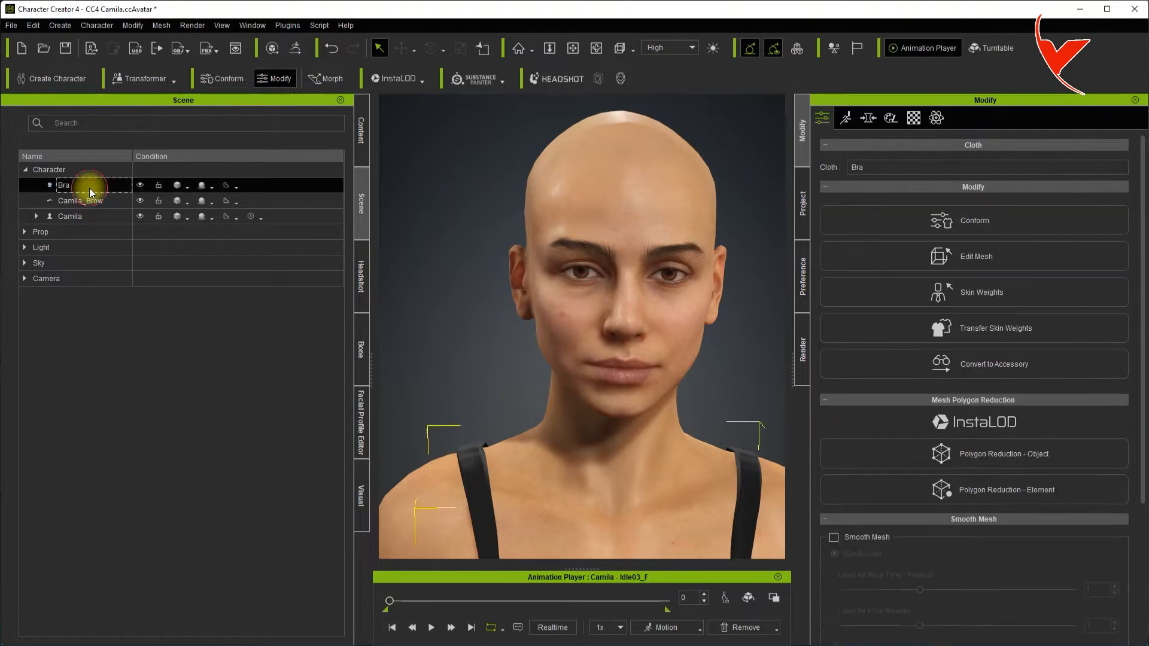
key(Delete)
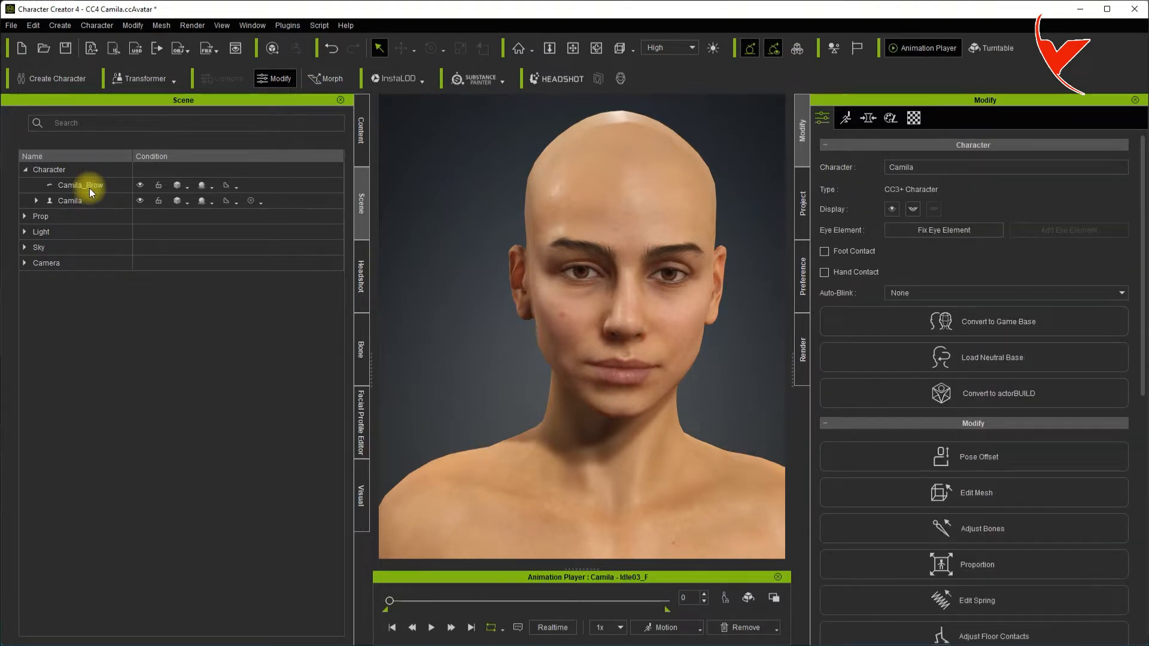
scroll(545, 284, down, 2)
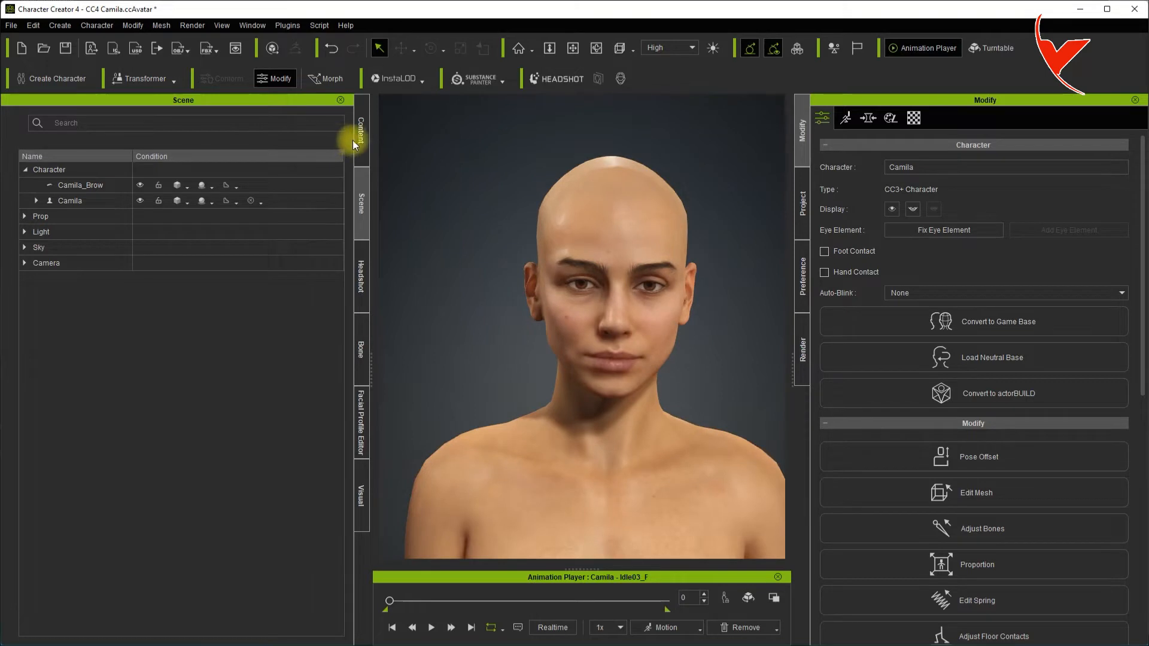
Step: Browse the individual template items in the full-body clothing category down to the Christmas dresses
click(355, 140)
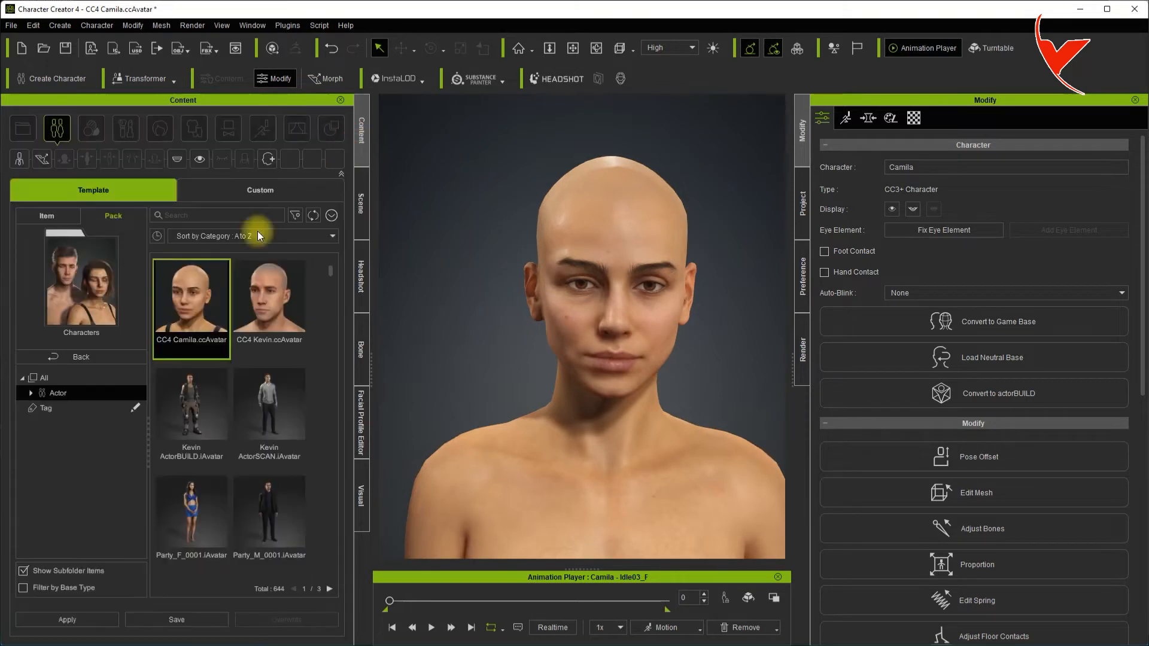
click(77, 355)
scroll(84, 390, down, 3)
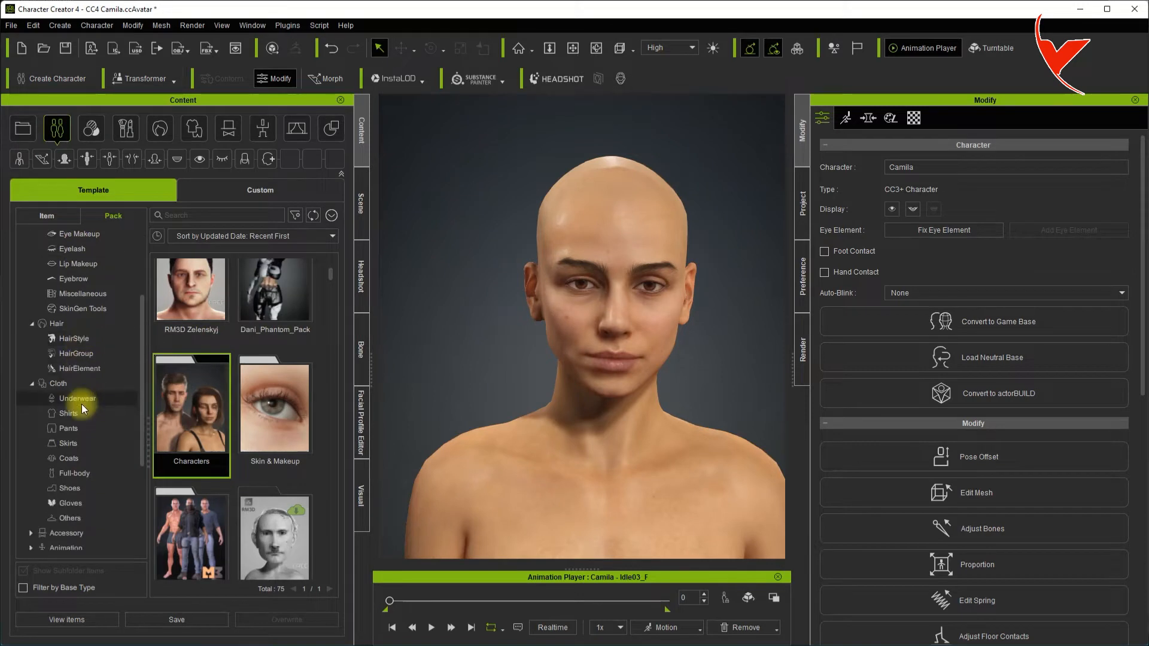
click(44, 217)
scroll(102, 431, down, 3)
scroll(96, 430, down, 1)
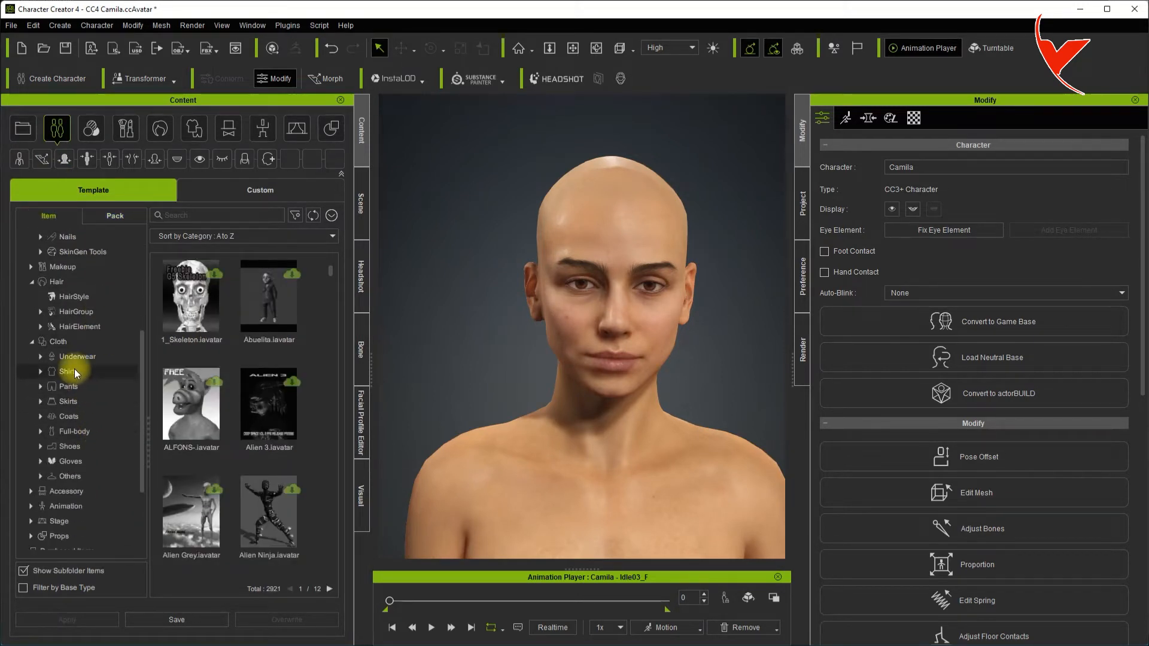
click(75, 432)
drag(328, 274, 306, 355)
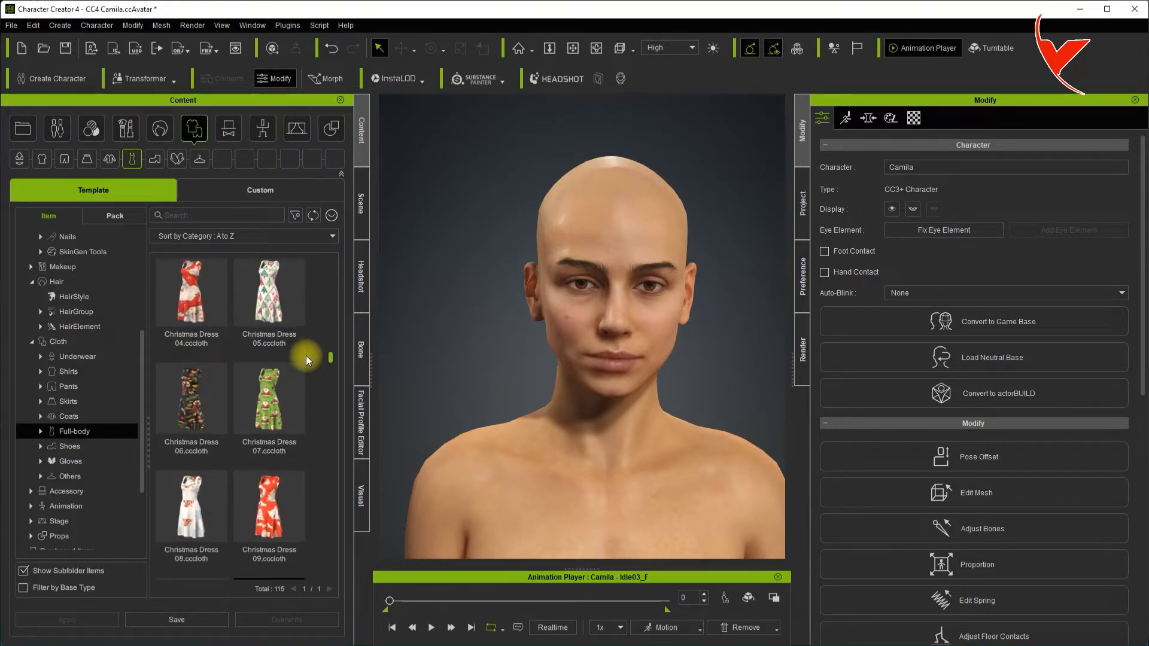
Step: Apply Christmas Dress 05 to the character with the Fit Body Shape option and the Dress skin-weight preset
click(275, 311)
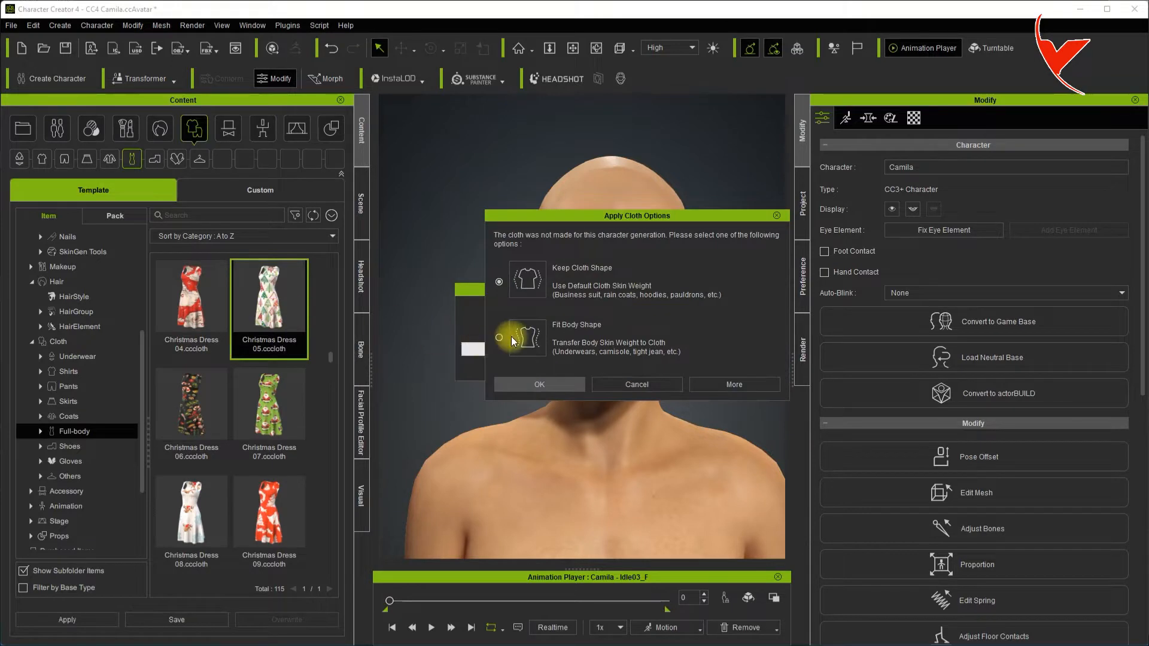
click(499, 339)
click(538, 383)
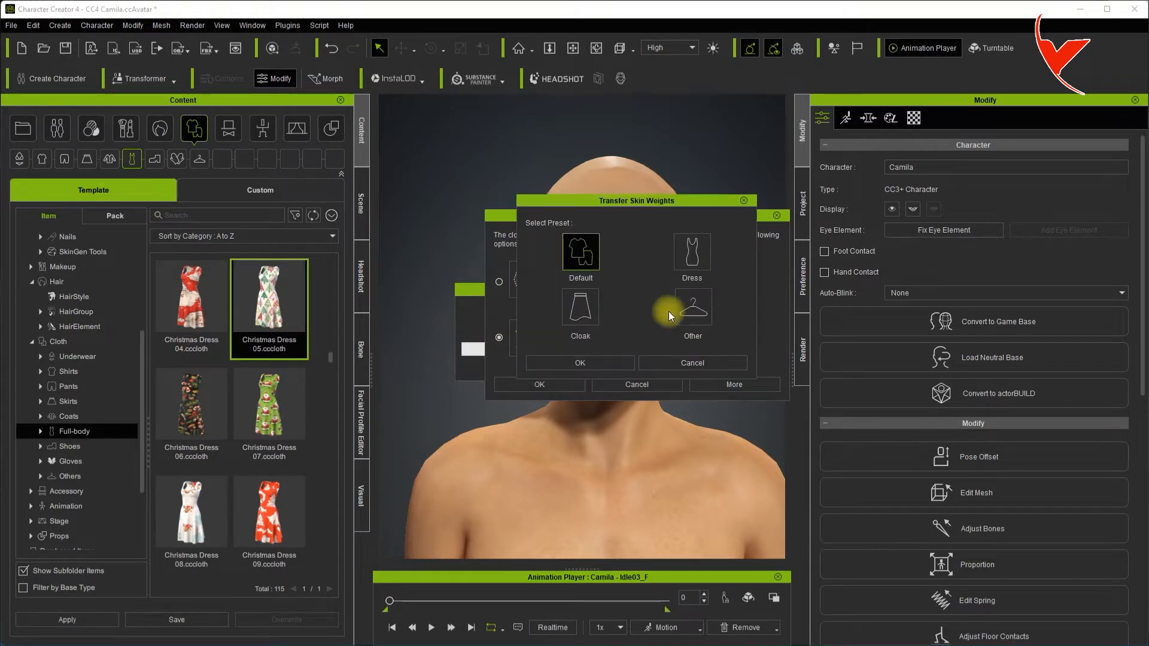
click(692, 254)
click(575, 363)
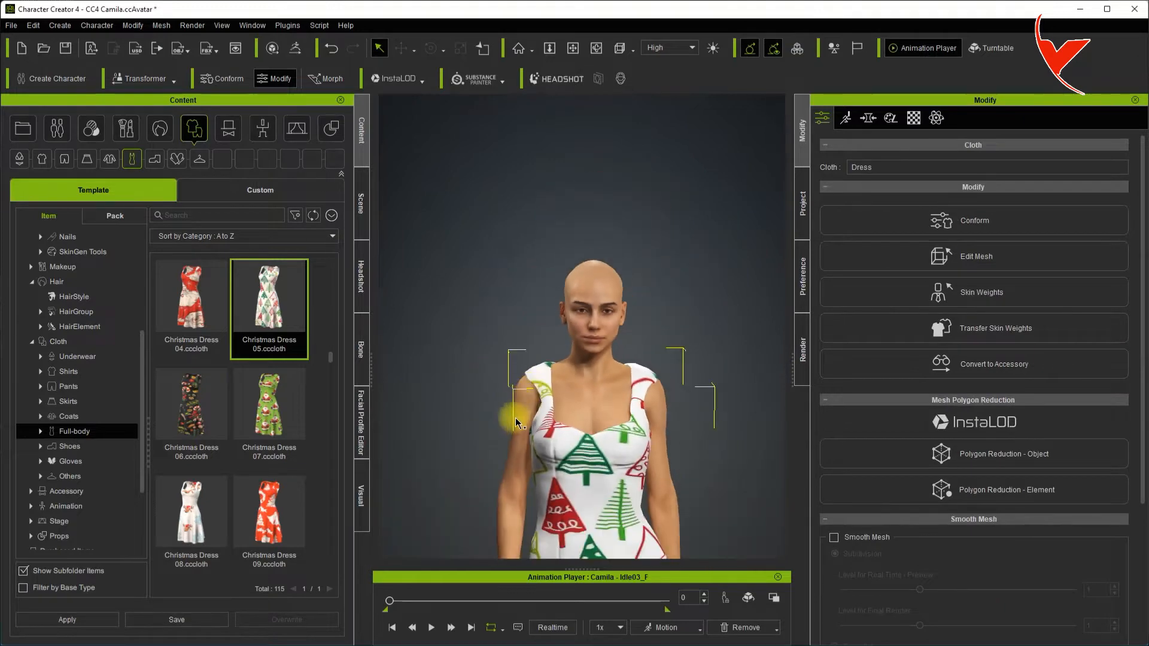
Step: Put the character into a T-pose using the calibration poses
scroll(516, 422, down, 2)
middle_drag(515, 422, 543, 306)
right_drag(618, 371, 159, 345)
right_drag(656, 356, 668, 410)
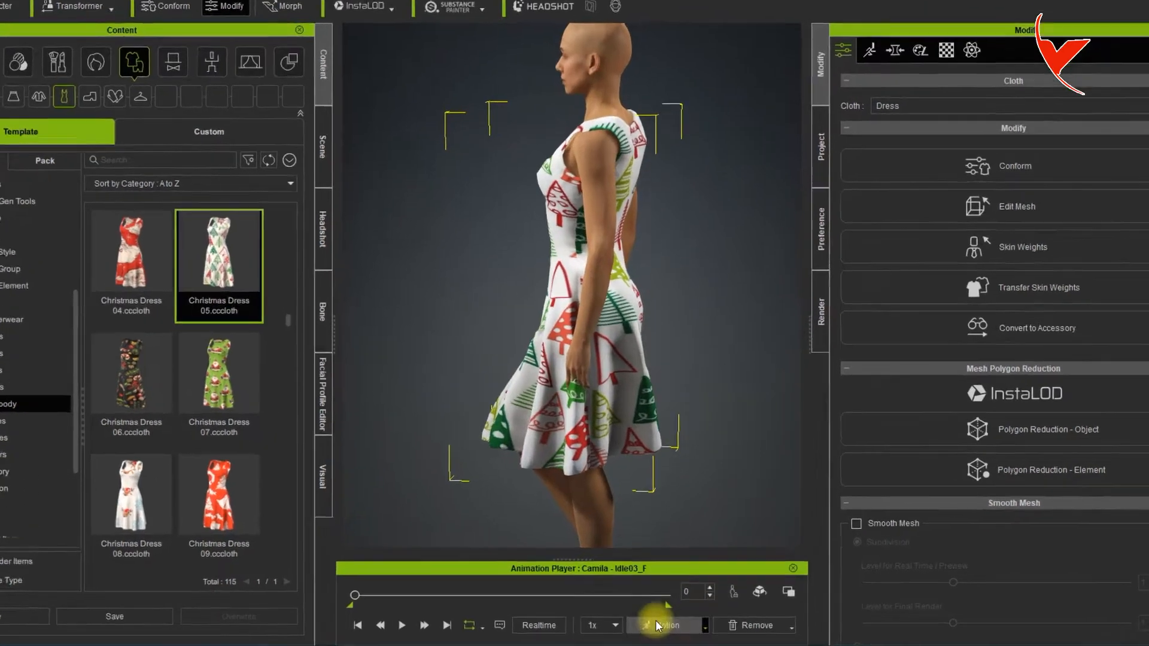
click(664, 627)
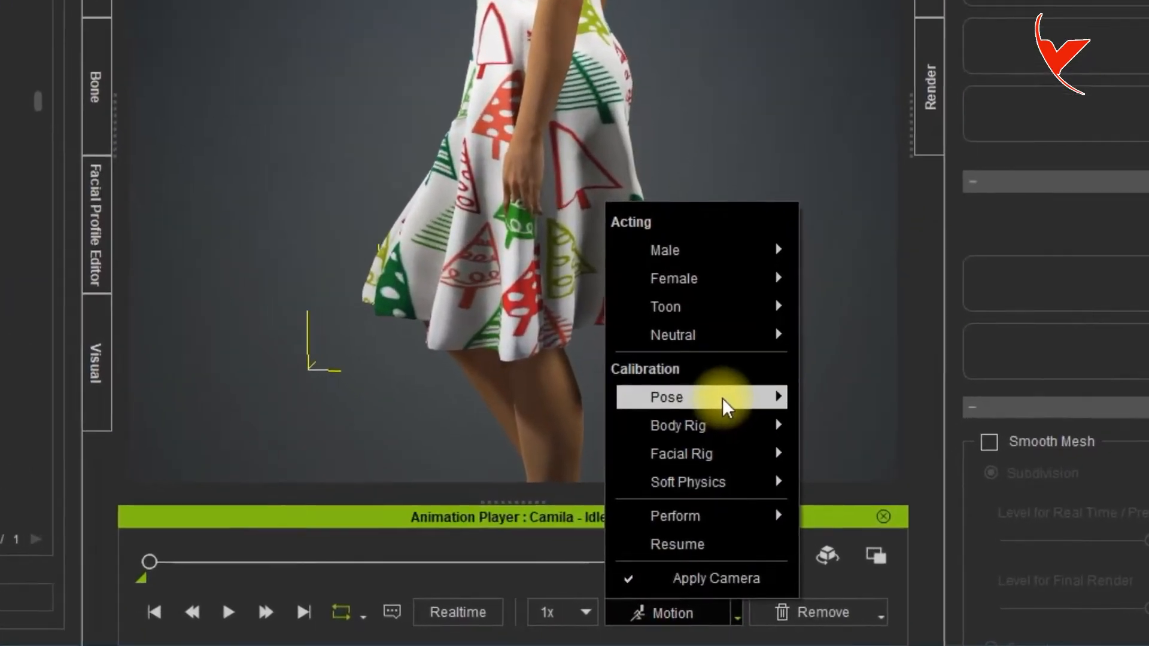
mouse_move(725, 411)
click(841, 401)
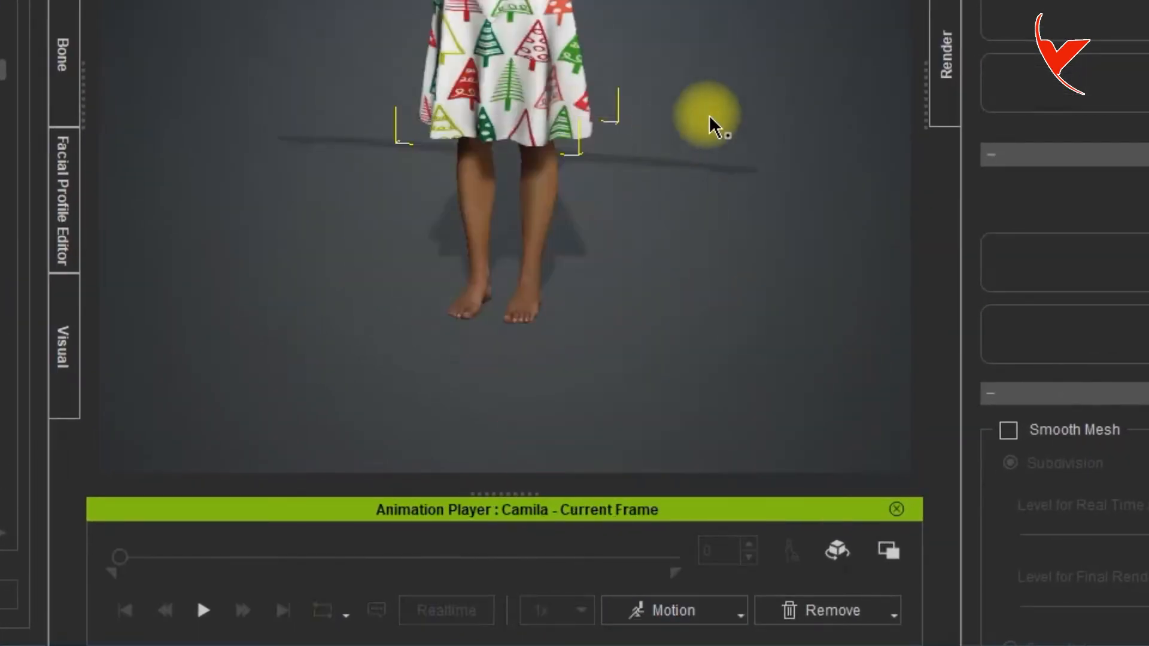
Step: Open the Hide Body Mesh Tool for the dress with the character seen from behind, accepting the factory settings warning
right_drag(710, 118, 26, 109)
middle_drag(526, 36, 494, 68)
scroll(562, 186, up, 3)
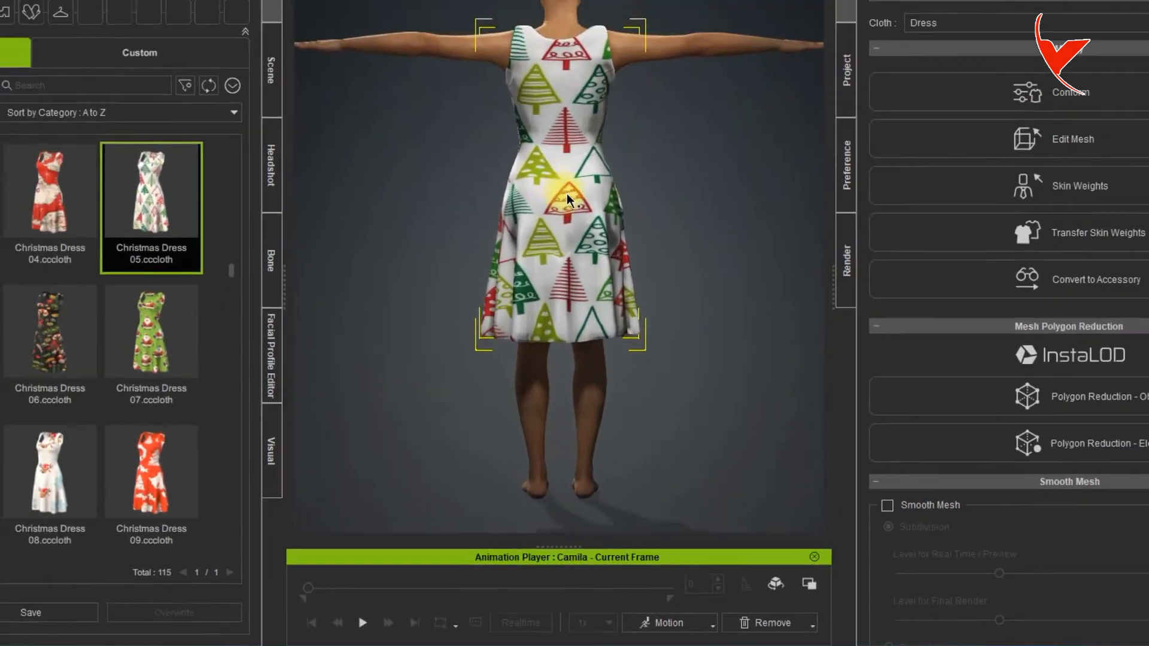
scroll(562, 188, up, 2)
middle_drag(701, 177, 666, 208)
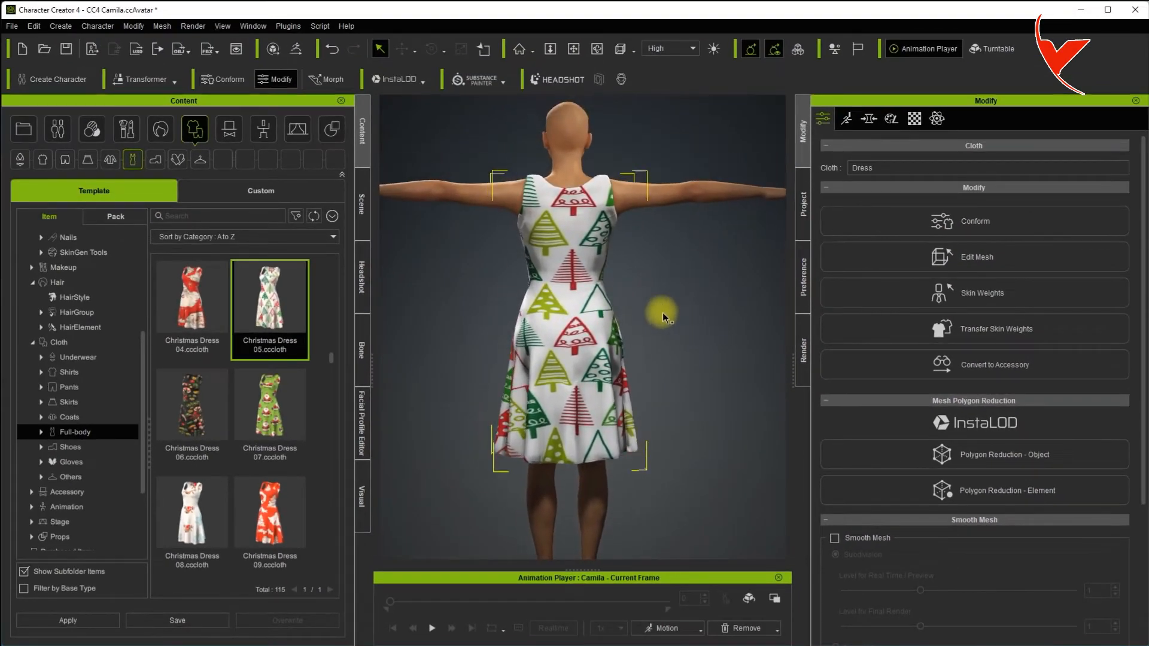
scroll(662, 323, up, 3)
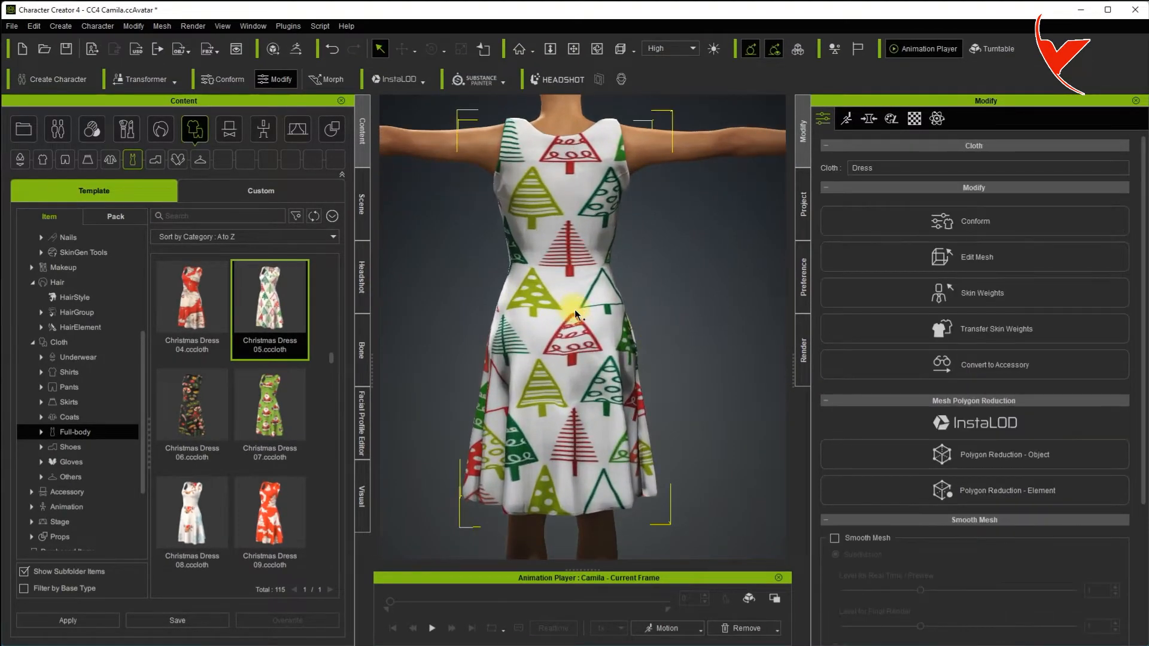
scroll(1139, 419, down, 5)
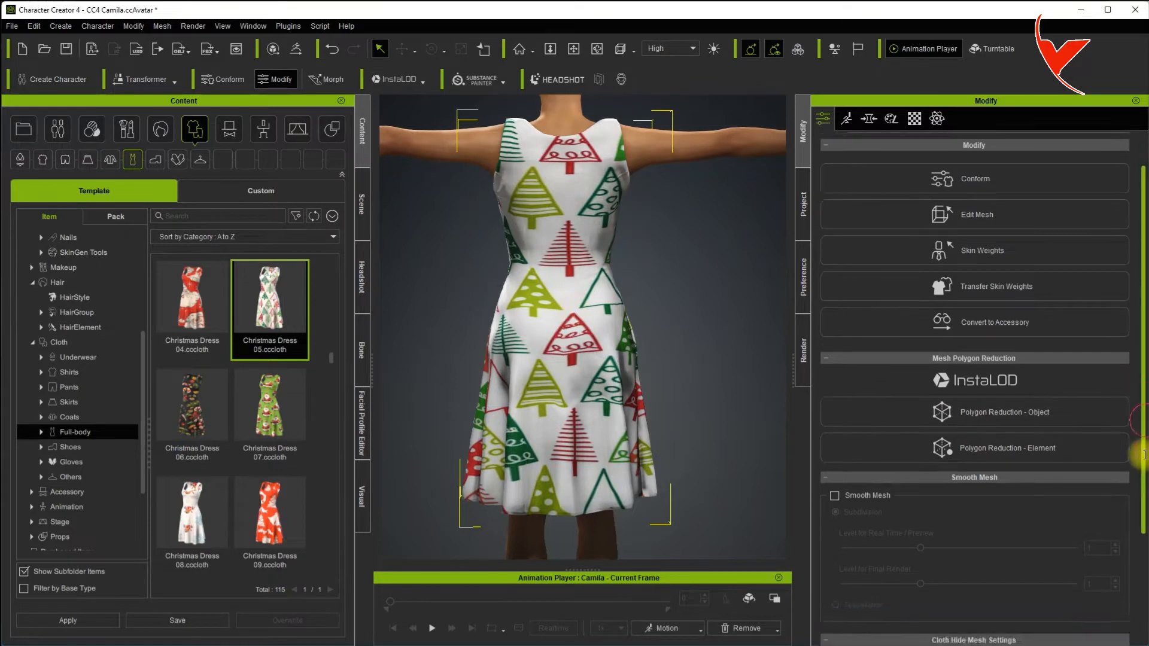
click(981, 523)
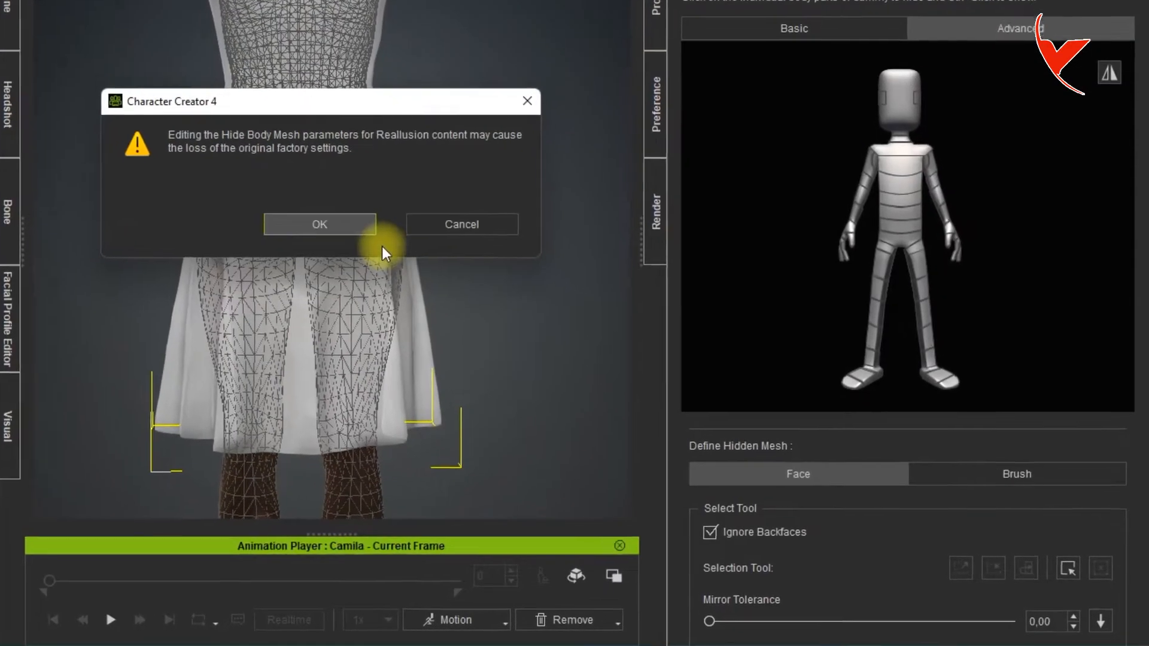
click(596, 374)
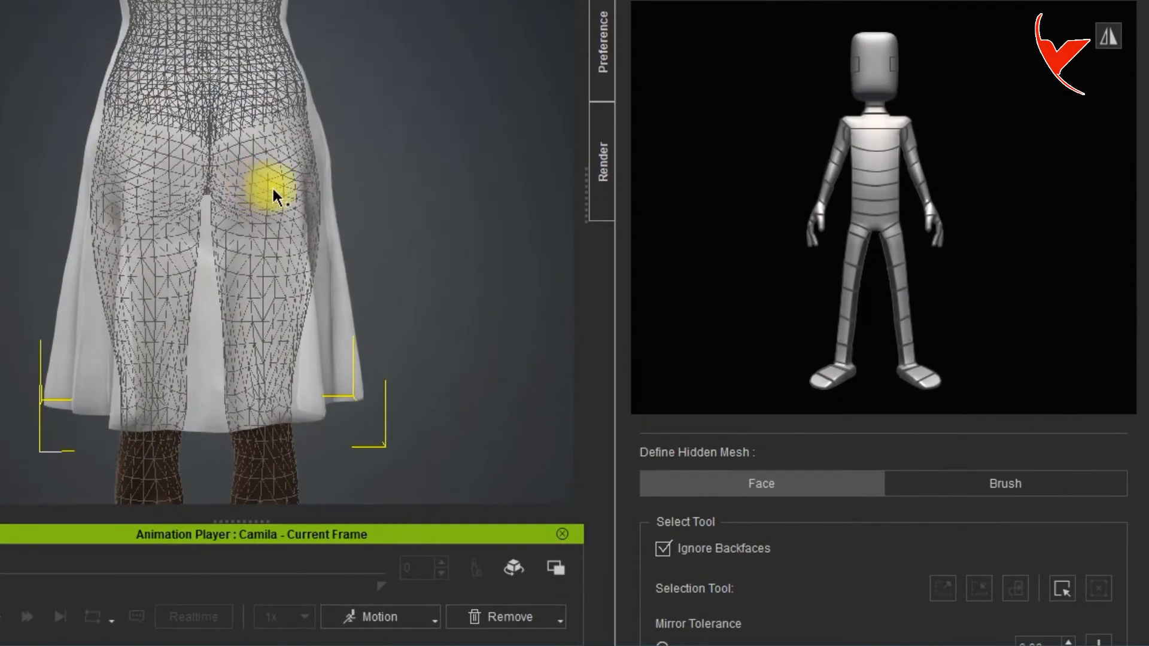
Step: Hide the body mesh at the pelvis and, with mirroring on, both upper thighs, and leave the tool
click(873, 221)
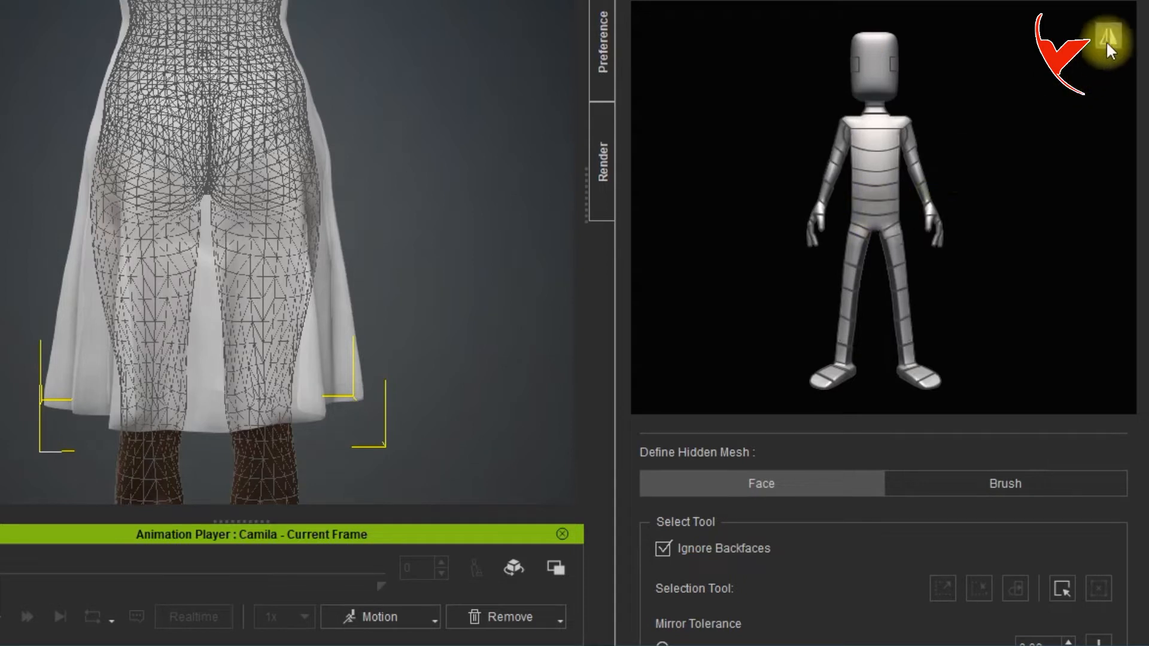
click(859, 233)
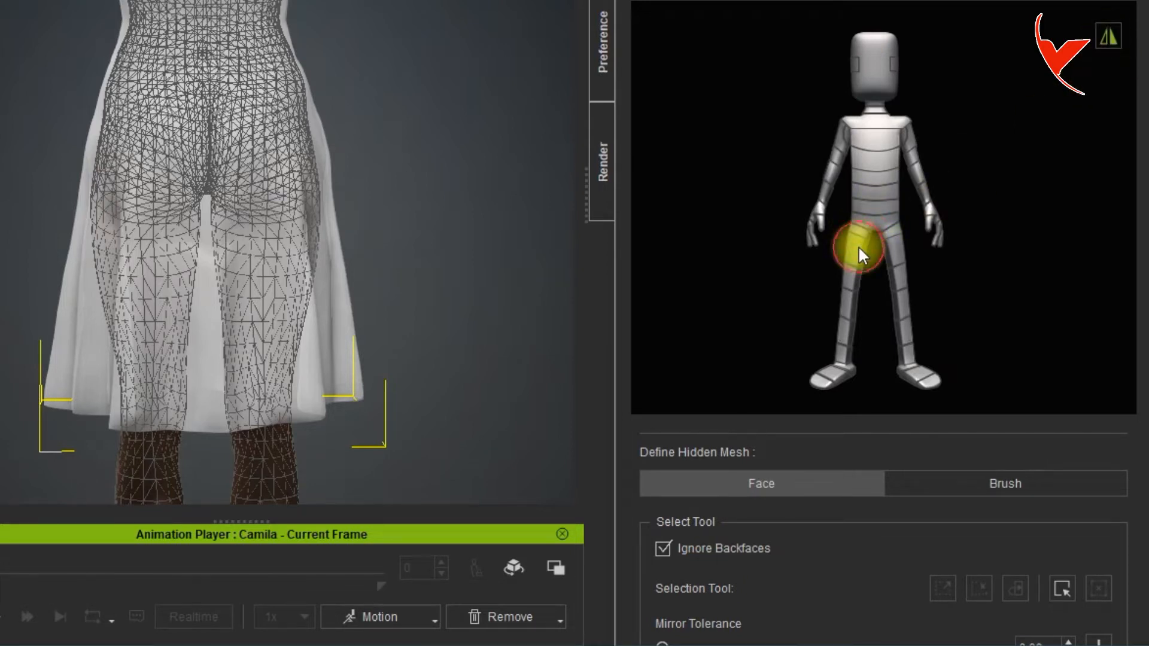
click(858, 245)
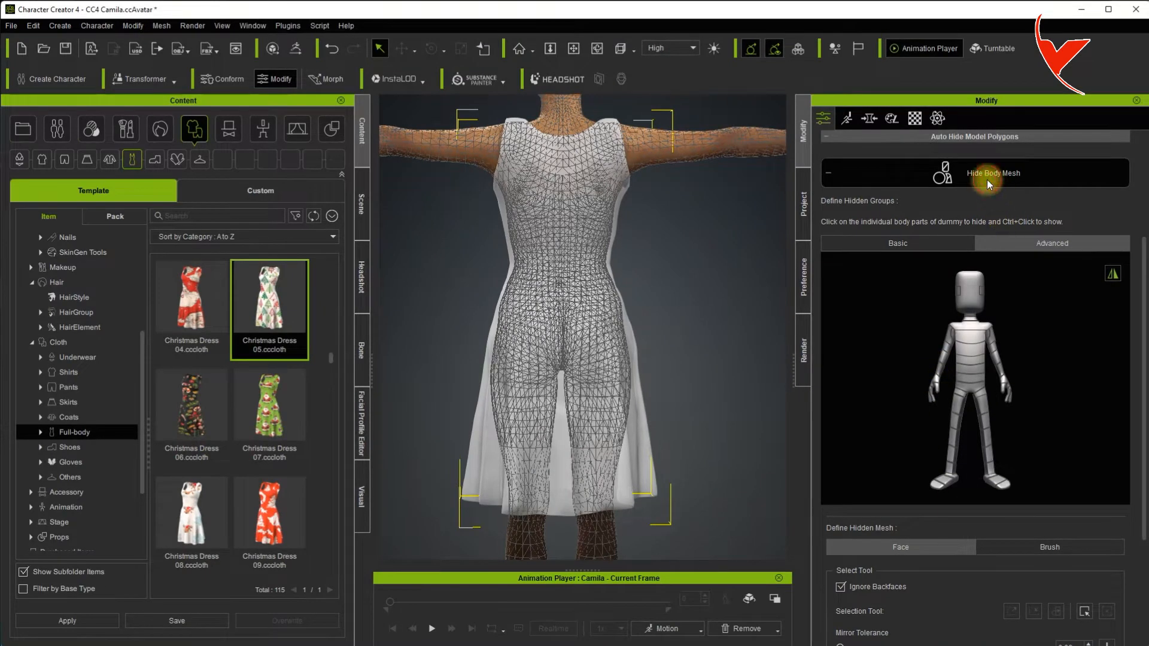
click(986, 179)
right_drag(661, 425, 652, 456)
scroll(652, 456, down, 3)
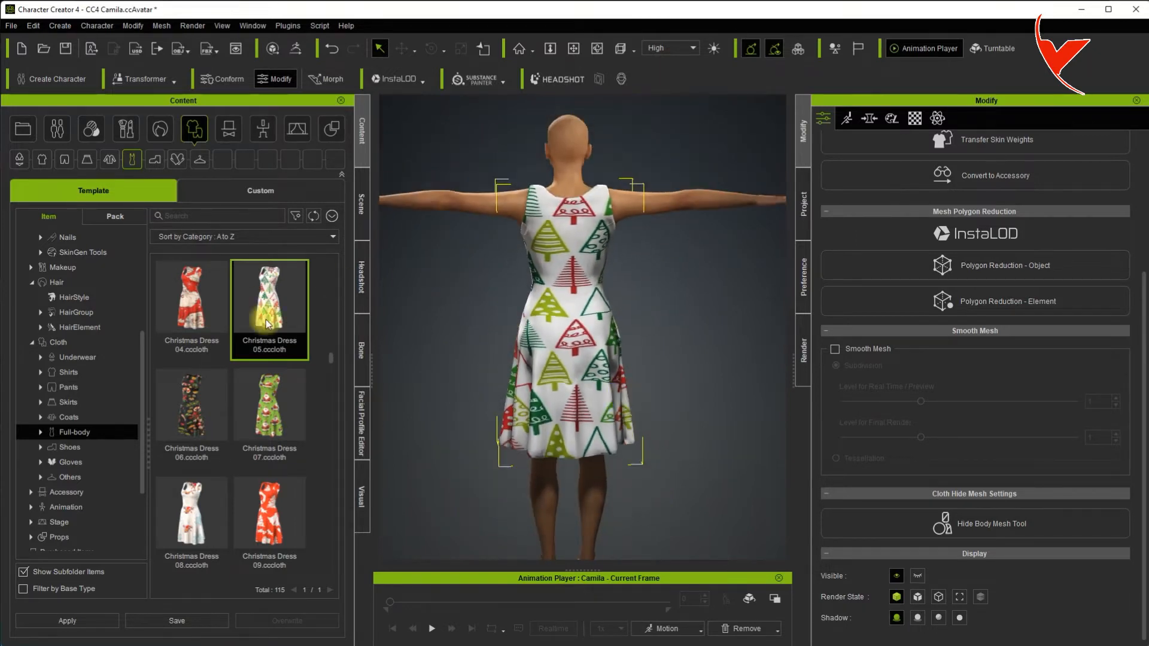
Step: Apply the Long wavy ponytail hairstyle from the Hair Builder pack to the character
click(95, 216)
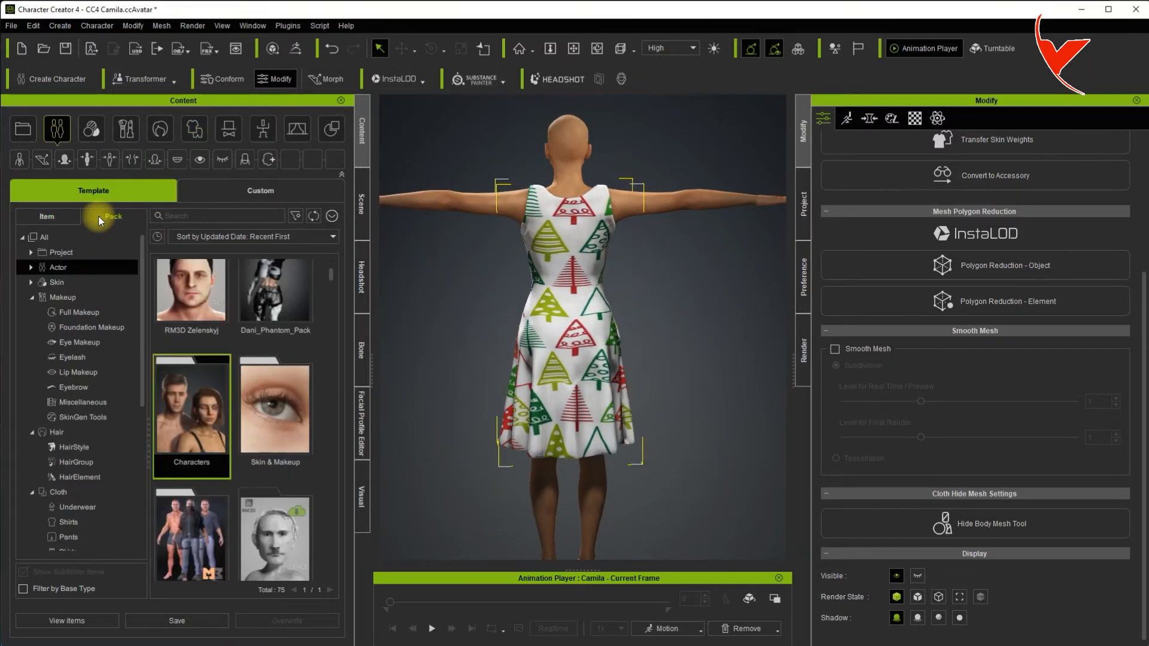
click(95, 443)
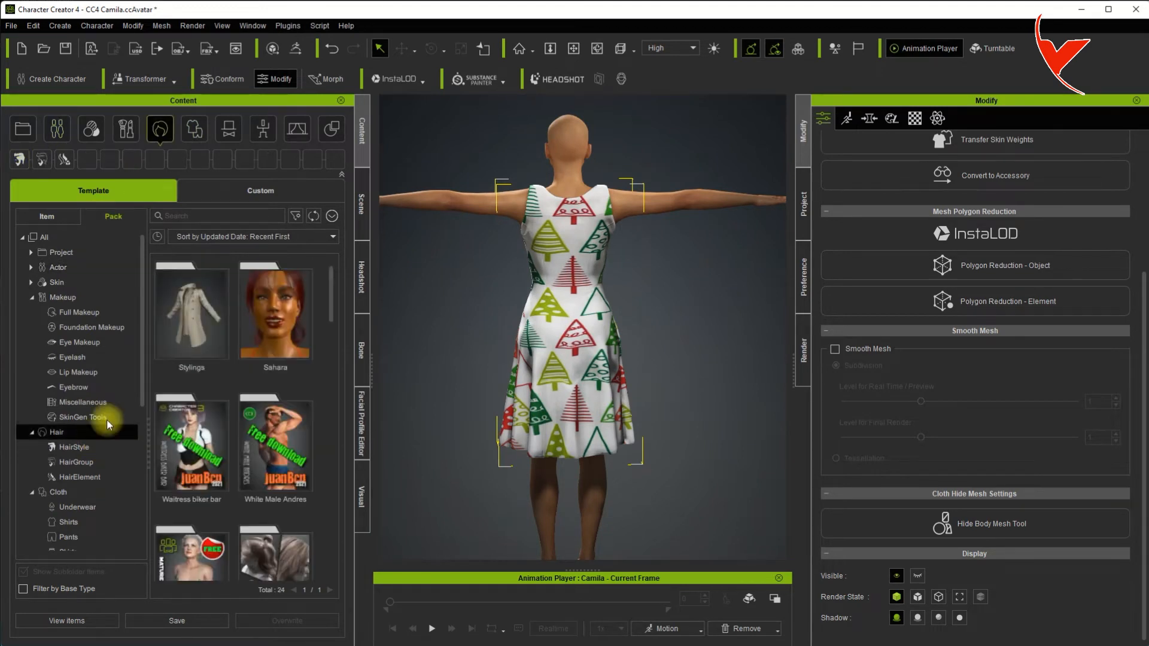
scroll(110, 428, down, 3)
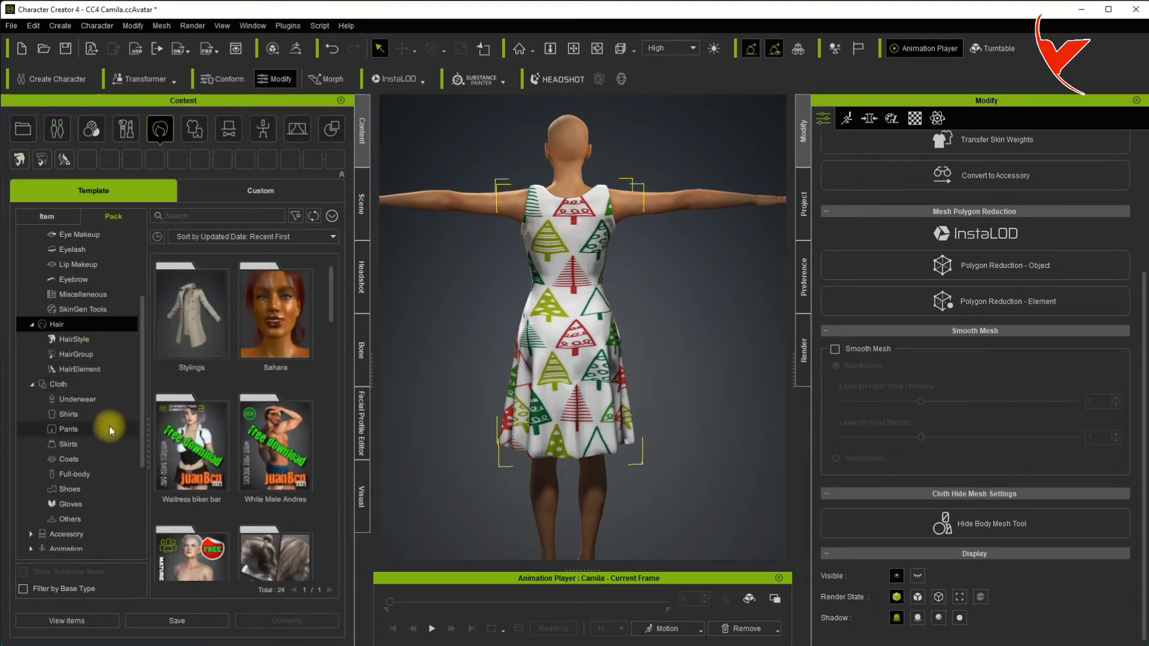
scroll(331, 322, down, 4)
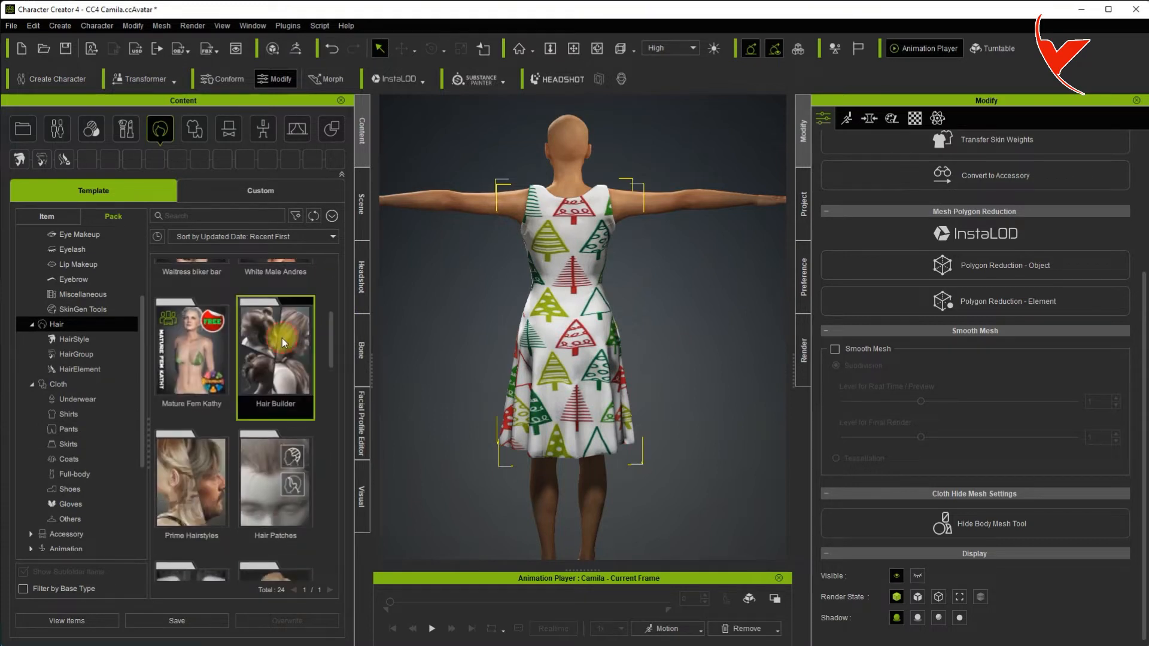
double_click(282, 339)
scroll(326, 295, down, 2)
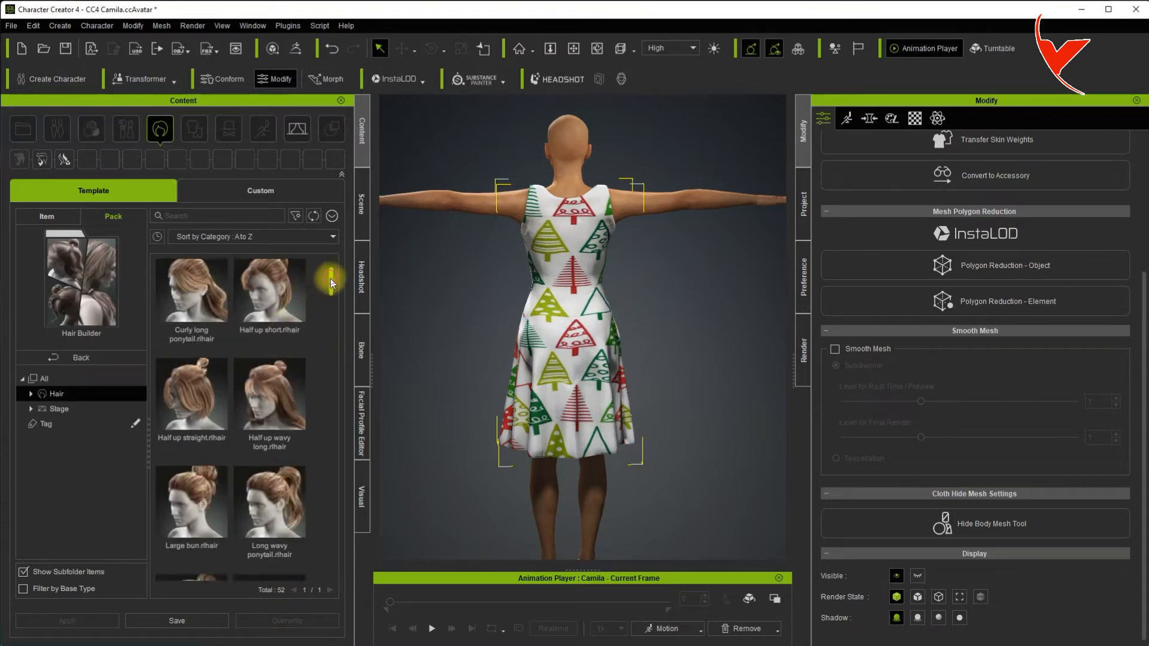
double_click(286, 324)
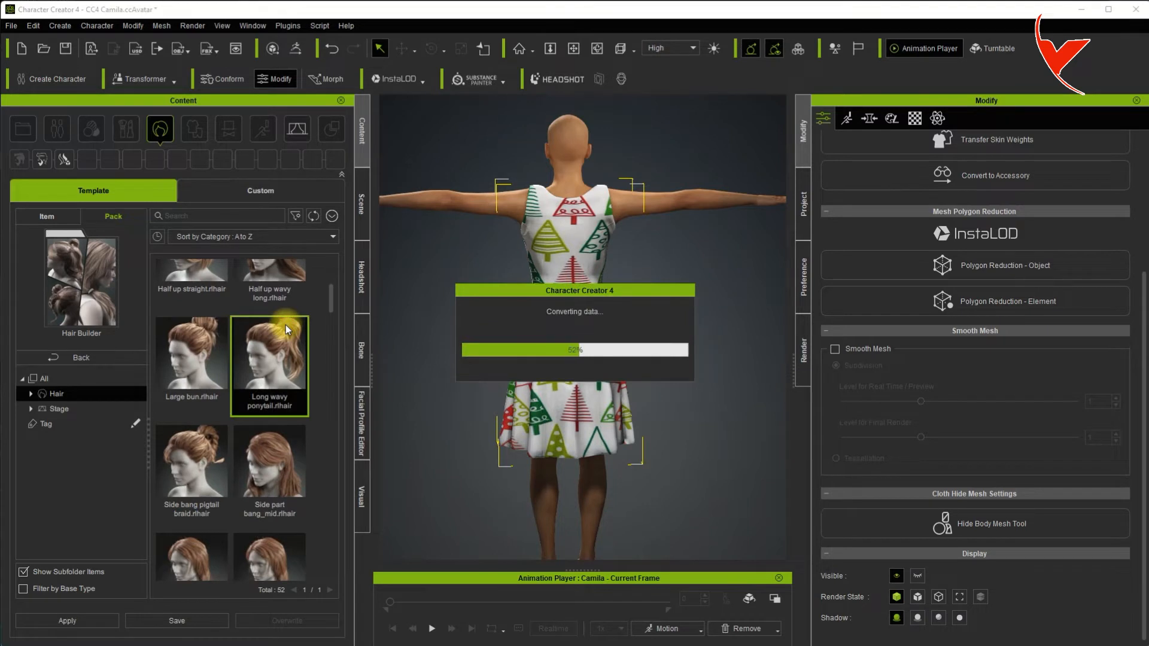
Step: Put the HH_R11 shoes from the HIGH HEEL 3 pack on the character and turn the view to her side
click(92, 359)
drag(139, 322, 133, 371)
click(83, 413)
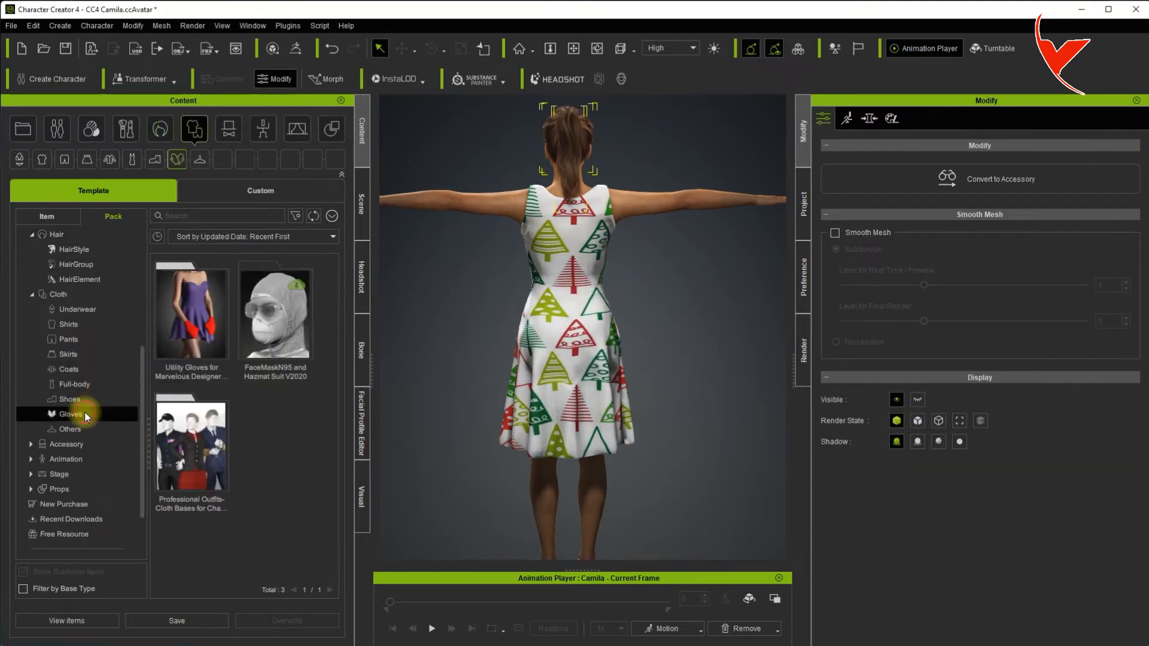
click(82, 401)
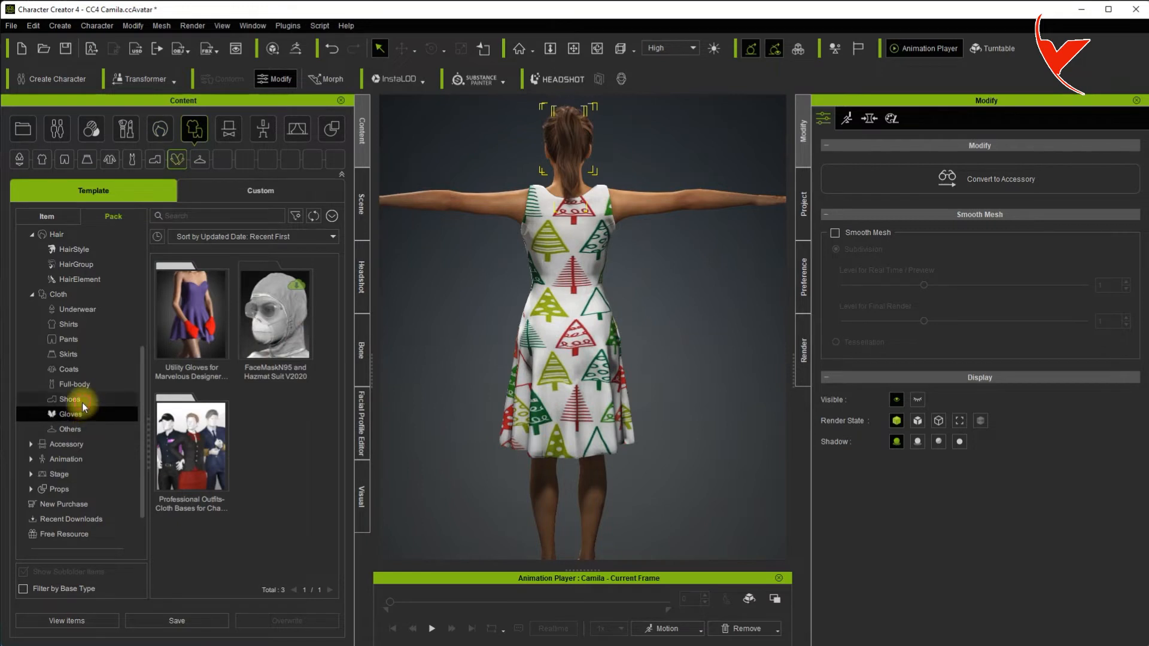
drag(330, 317, 322, 354)
click(293, 345)
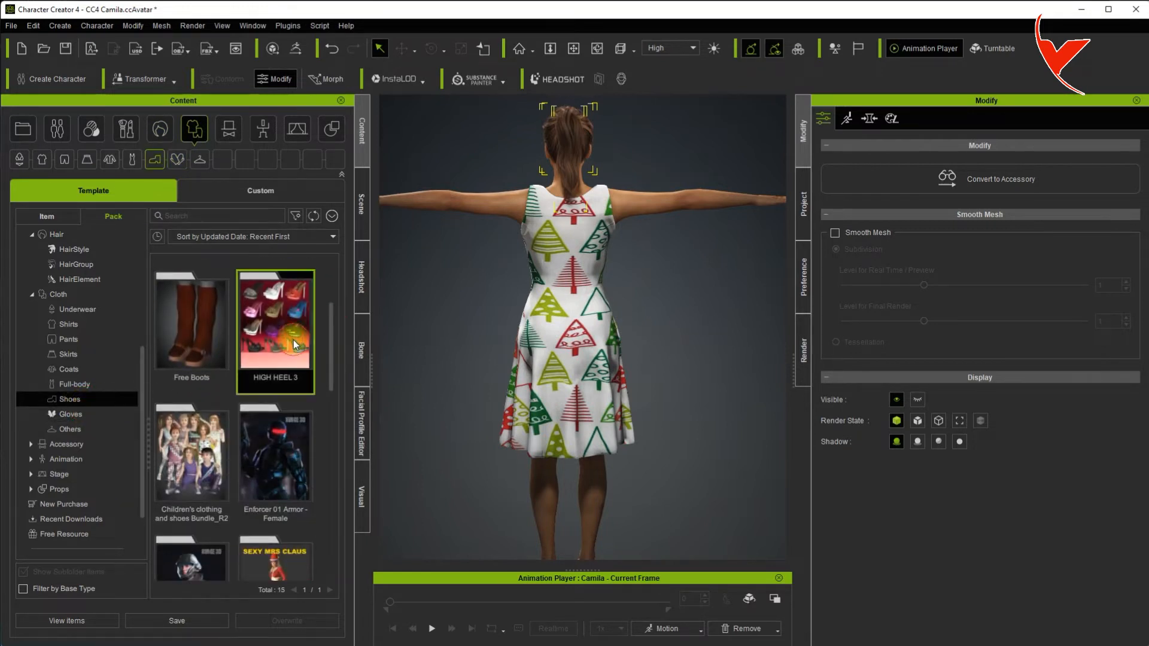
double_click(297, 344)
drag(329, 288, 325, 351)
double_click(200, 310)
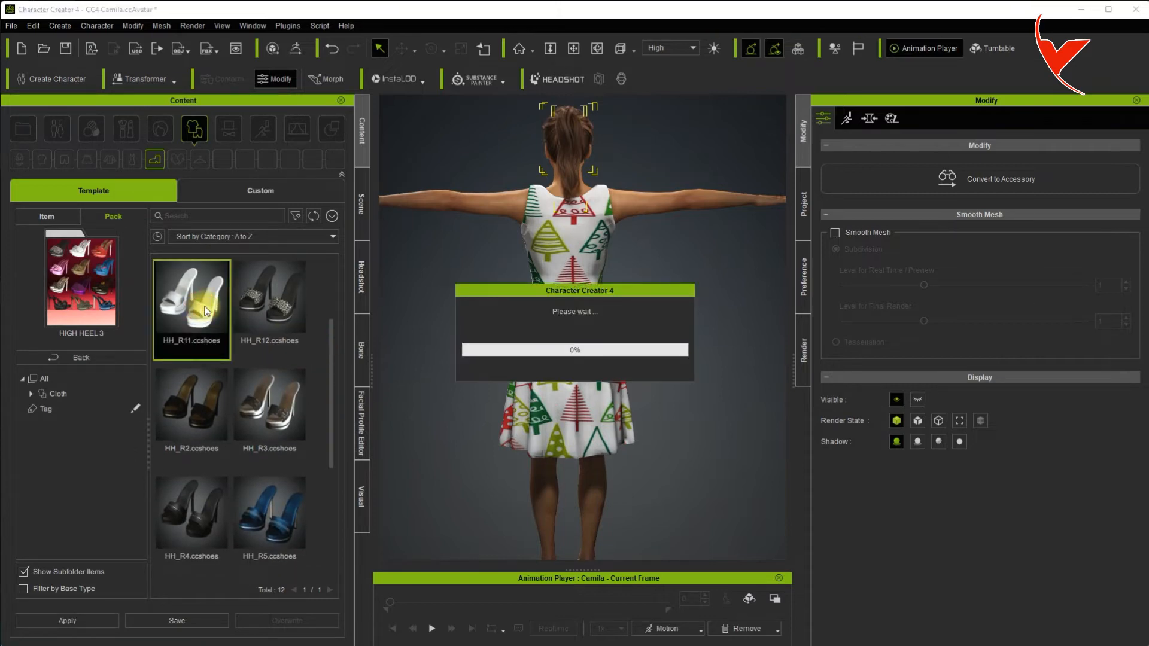
right_drag(495, 328, 943, 329)
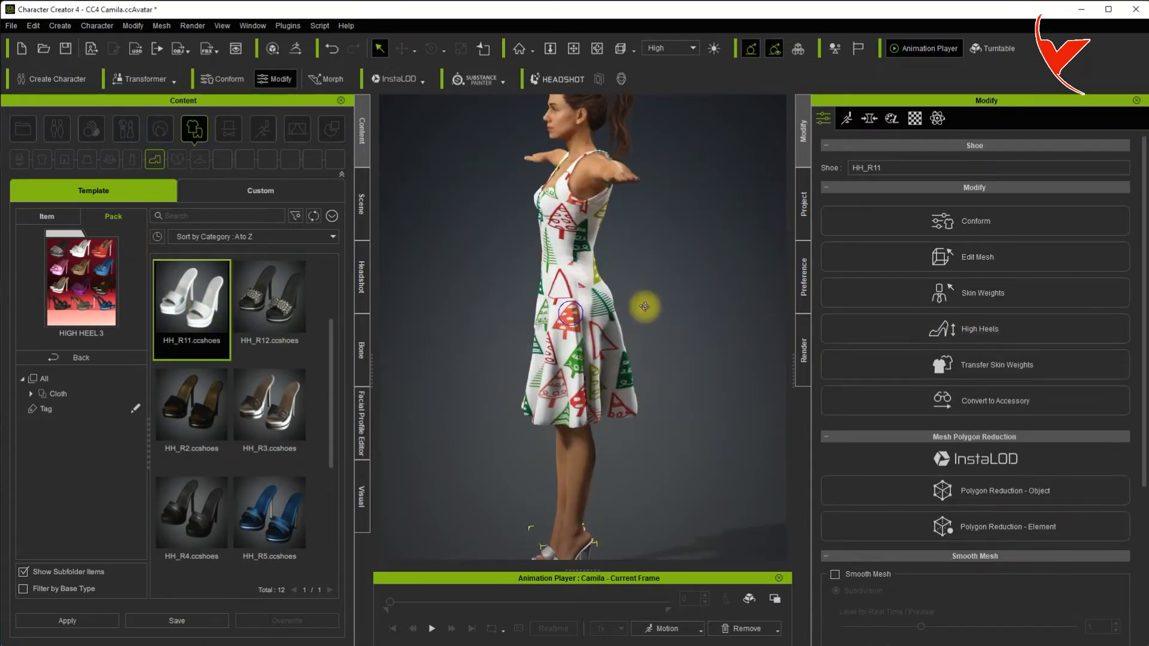
Step: Select the whole Camila character instead of the shoes, with her full figure facing the front
right_drag(574, 329, 952, 293)
right_drag(620, 267, 660, 277)
scroll(660, 281, down, 4)
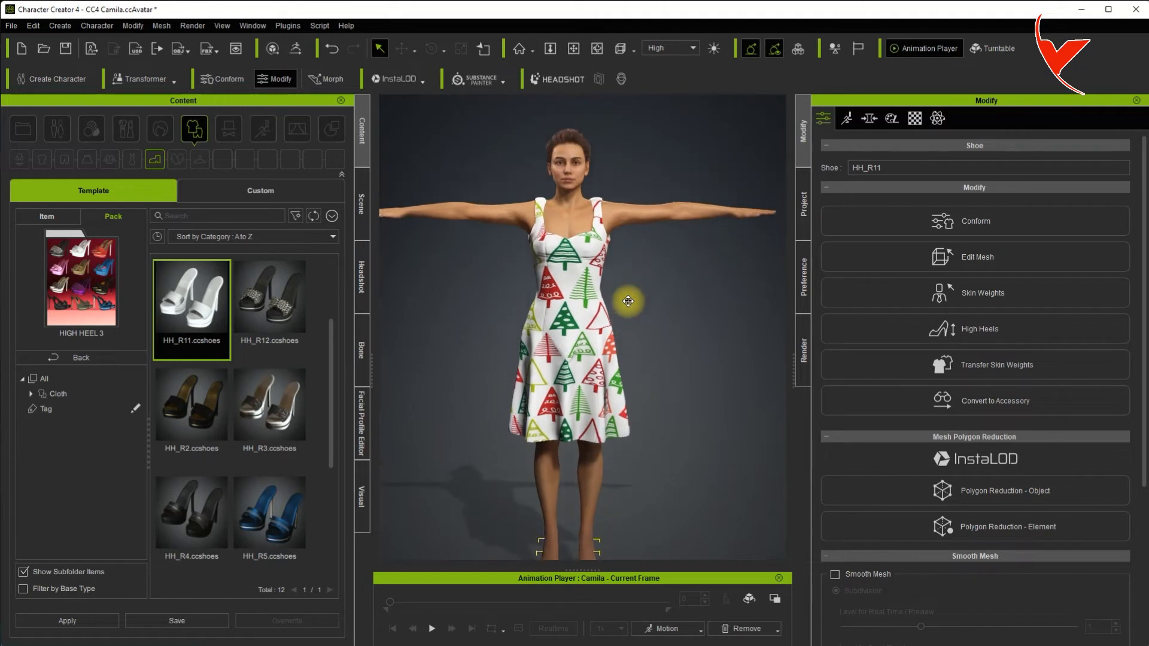
click(624, 307)
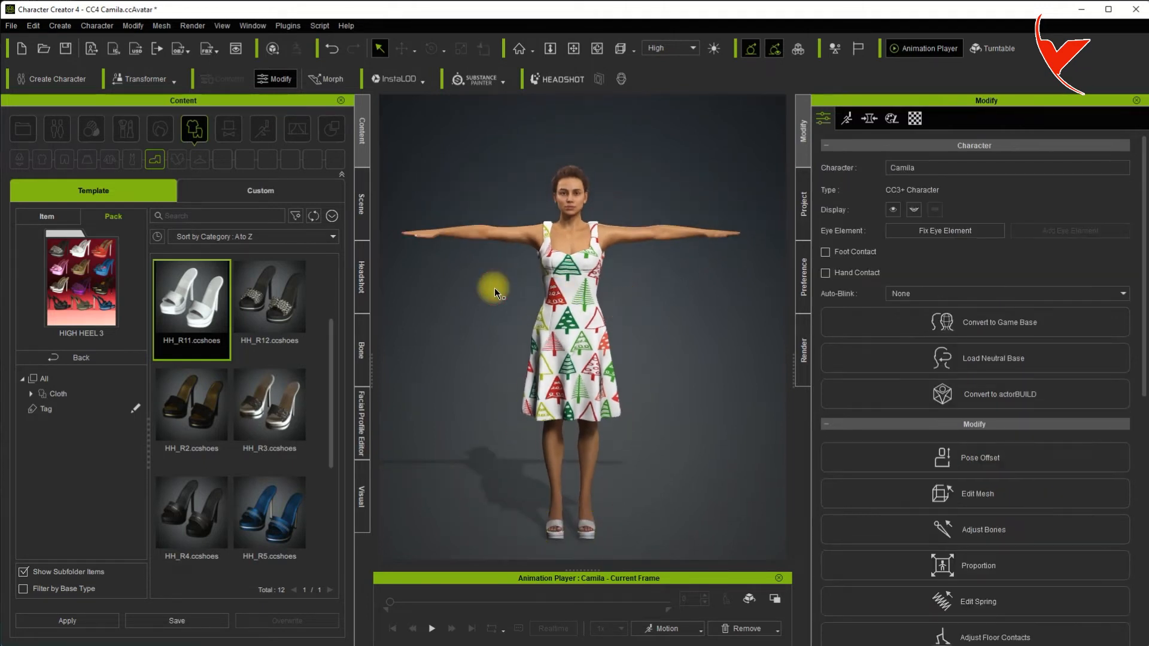
Step: Search the animation items for "dance" and apply the Dance Graceful motion to the character
click(76, 357)
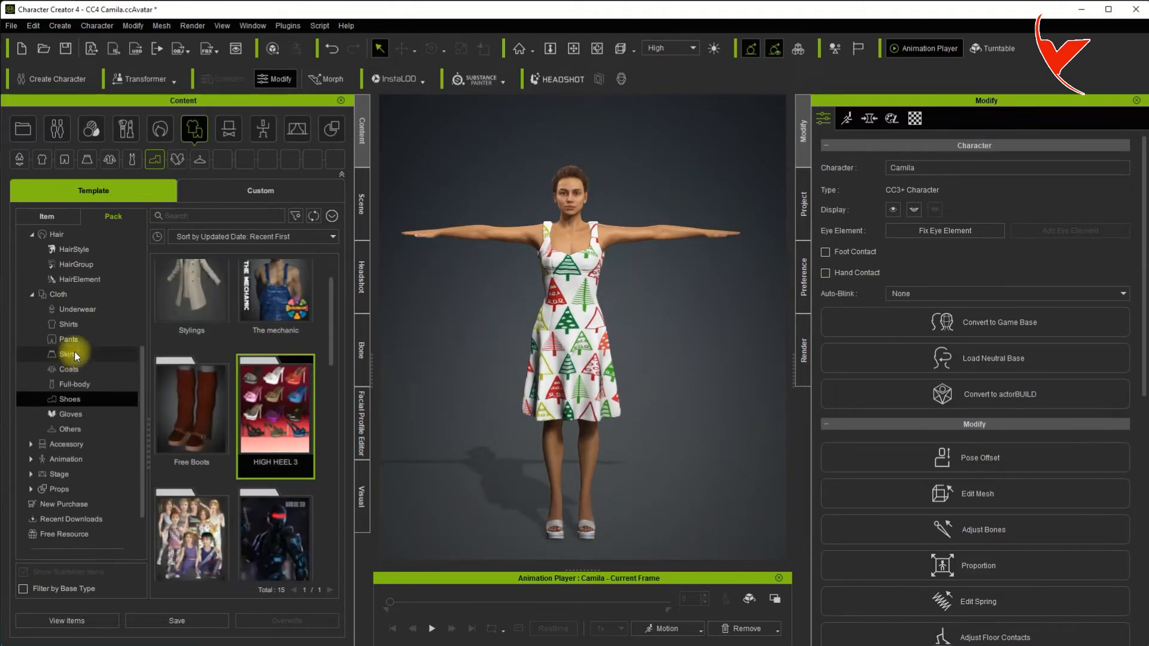
click(47, 217)
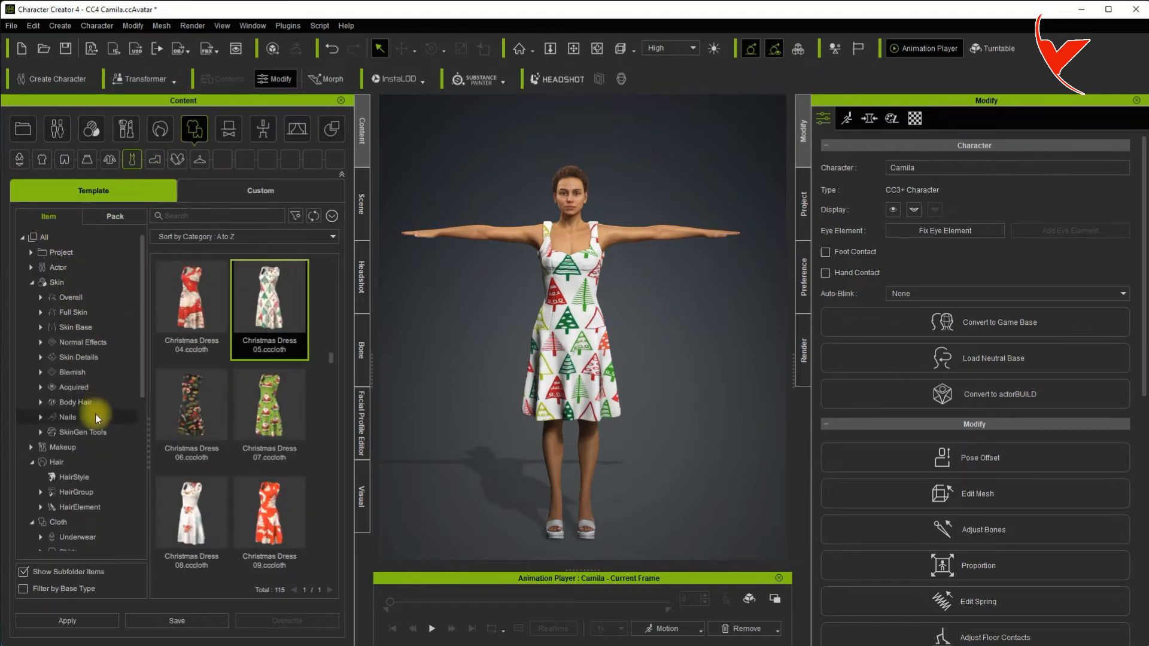
scroll(91, 417, down, 5)
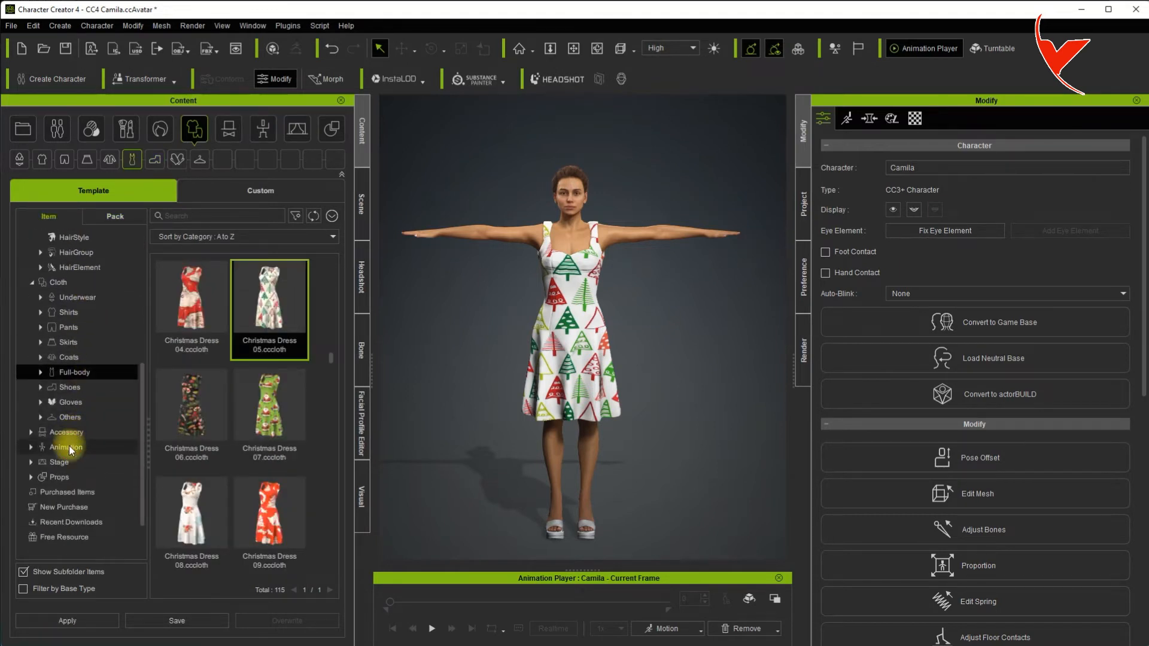
click(69, 448)
click(196, 216)
text(dance)
key(Return)
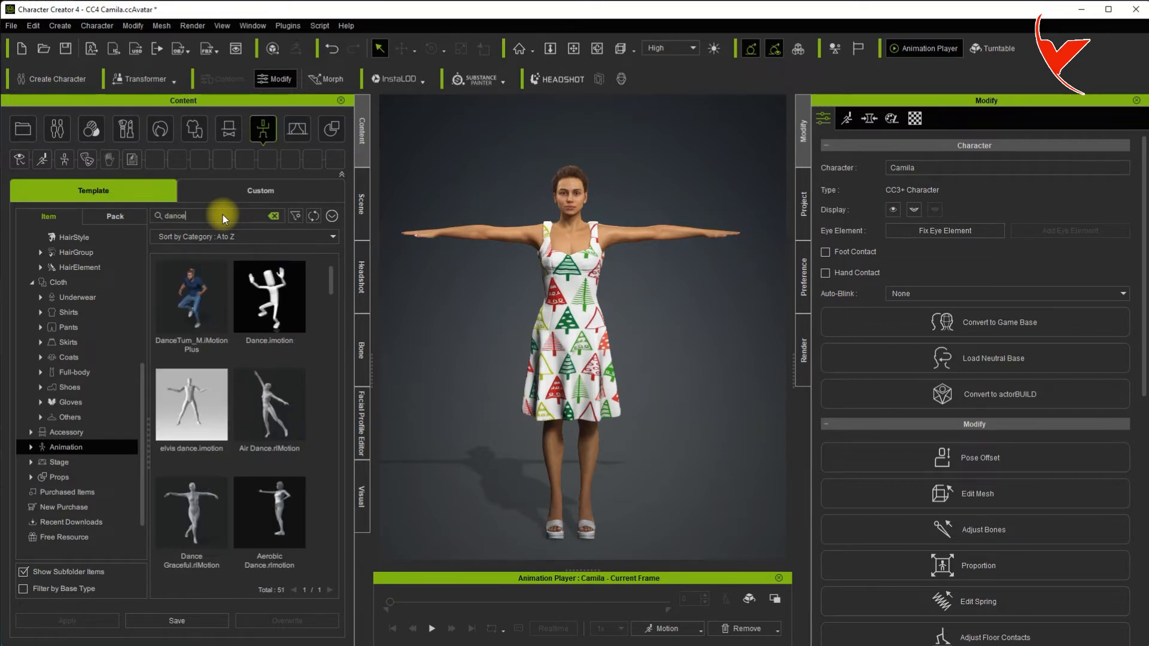
scroll(331, 294, down, 2)
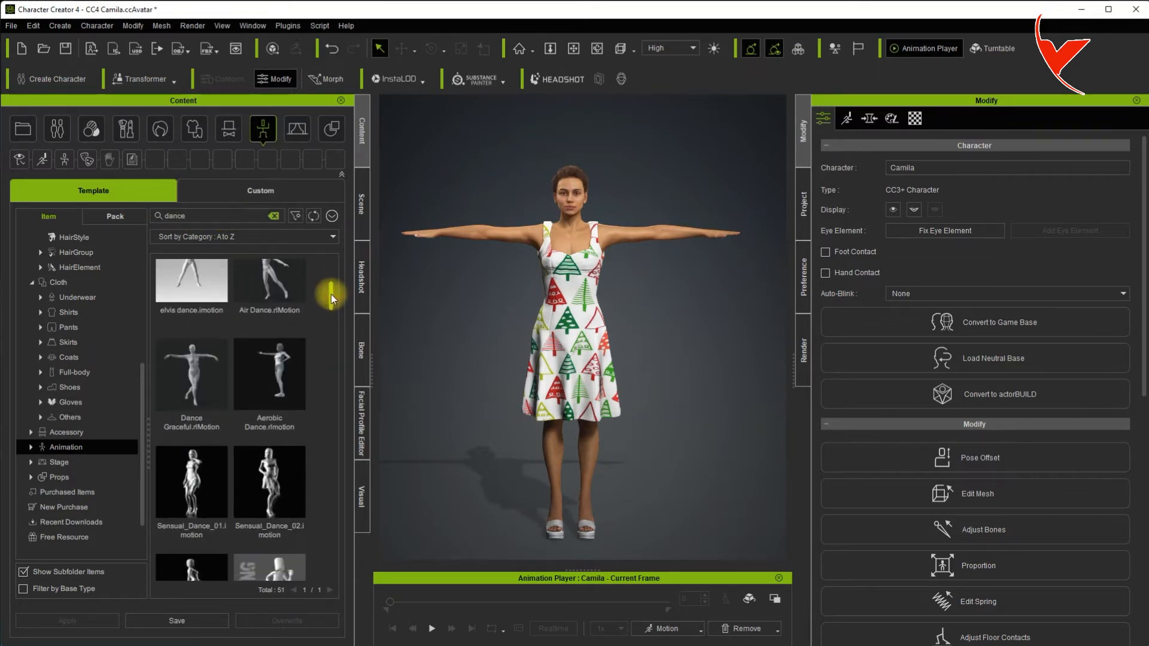
drag(188, 419, 572, 323)
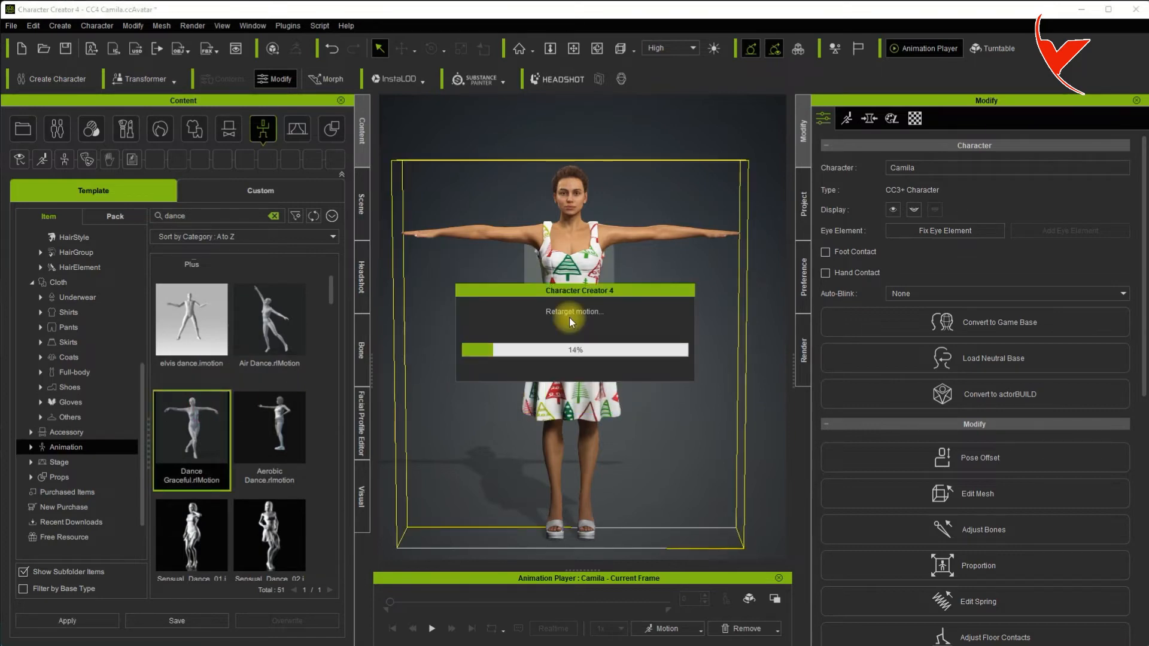
Step: Set up an FBX export of the character with the Unreal target preset and motion included with the mesh
click(12, 25)
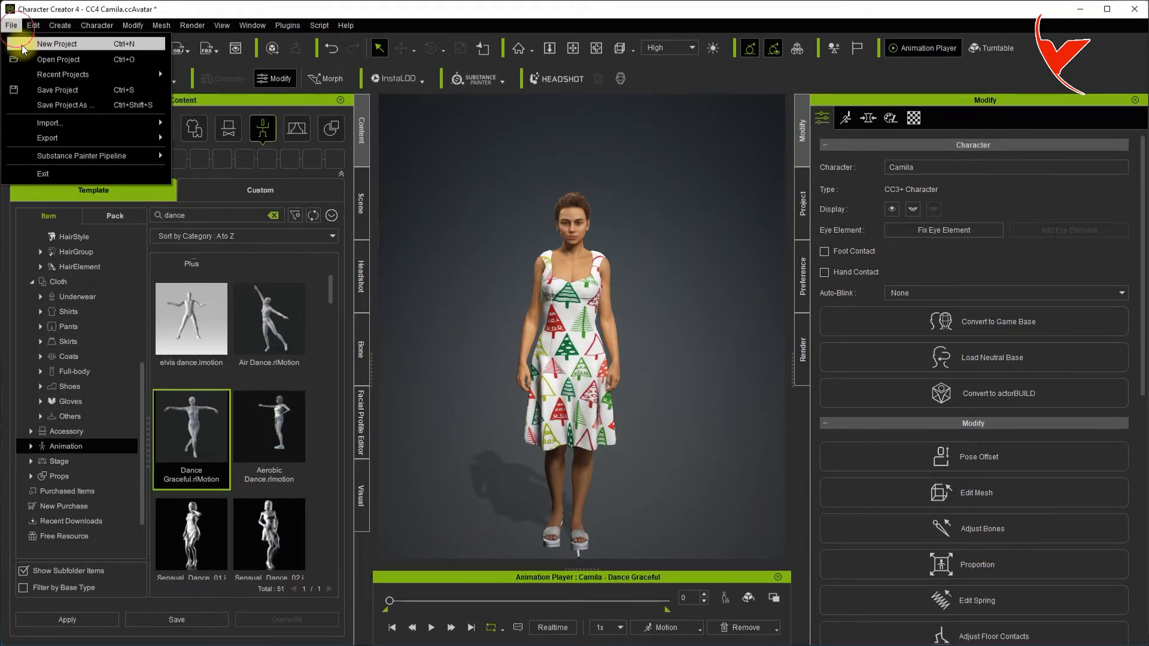
mouse_move(48, 138)
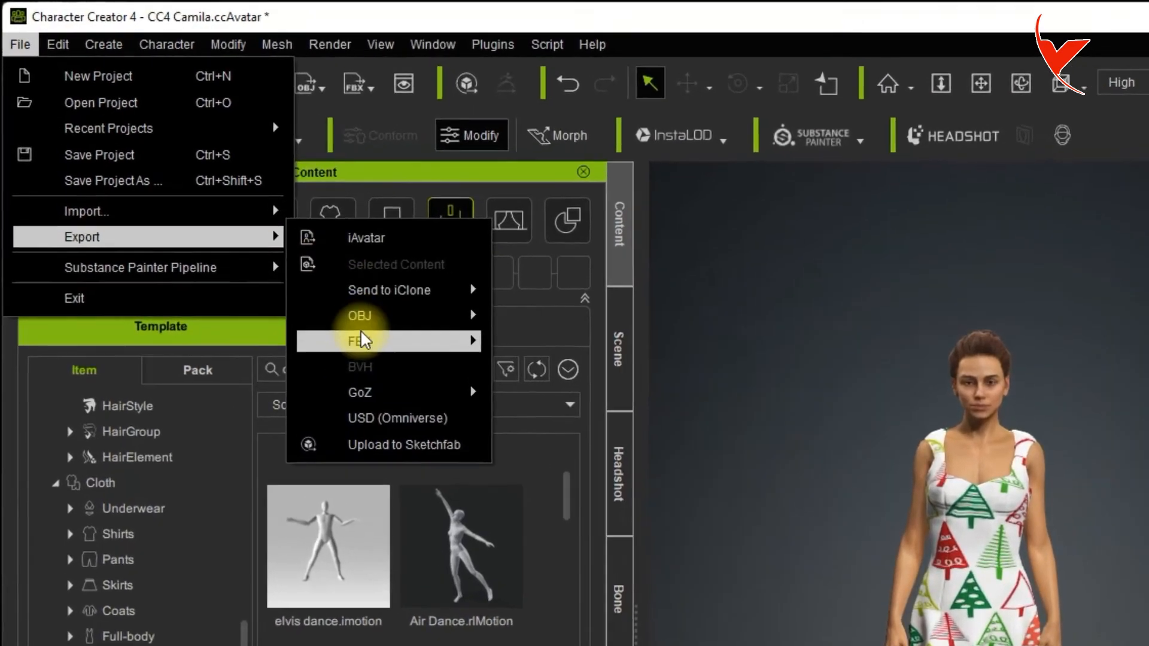
mouse_move(362, 341)
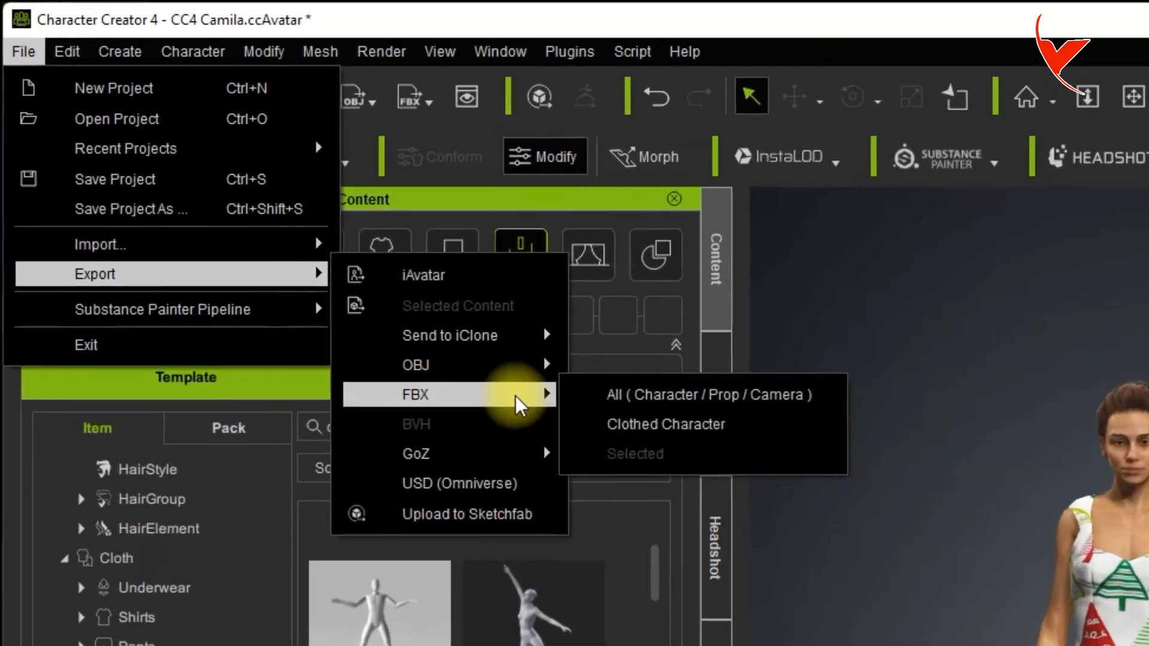
click(510, 367)
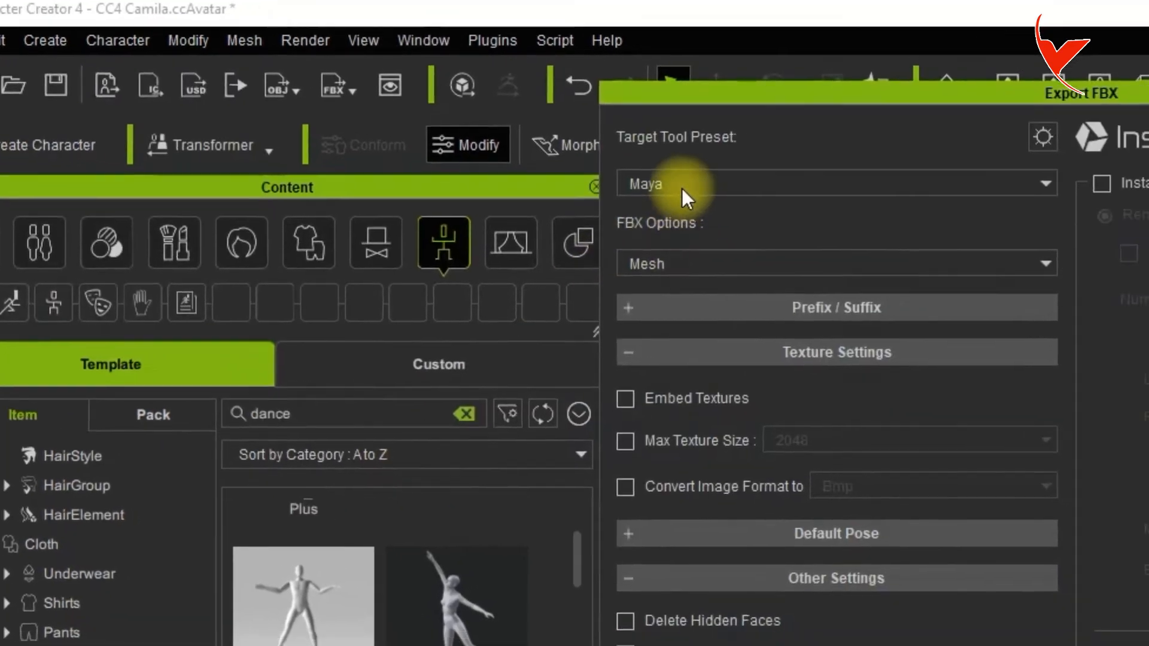
click(681, 188)
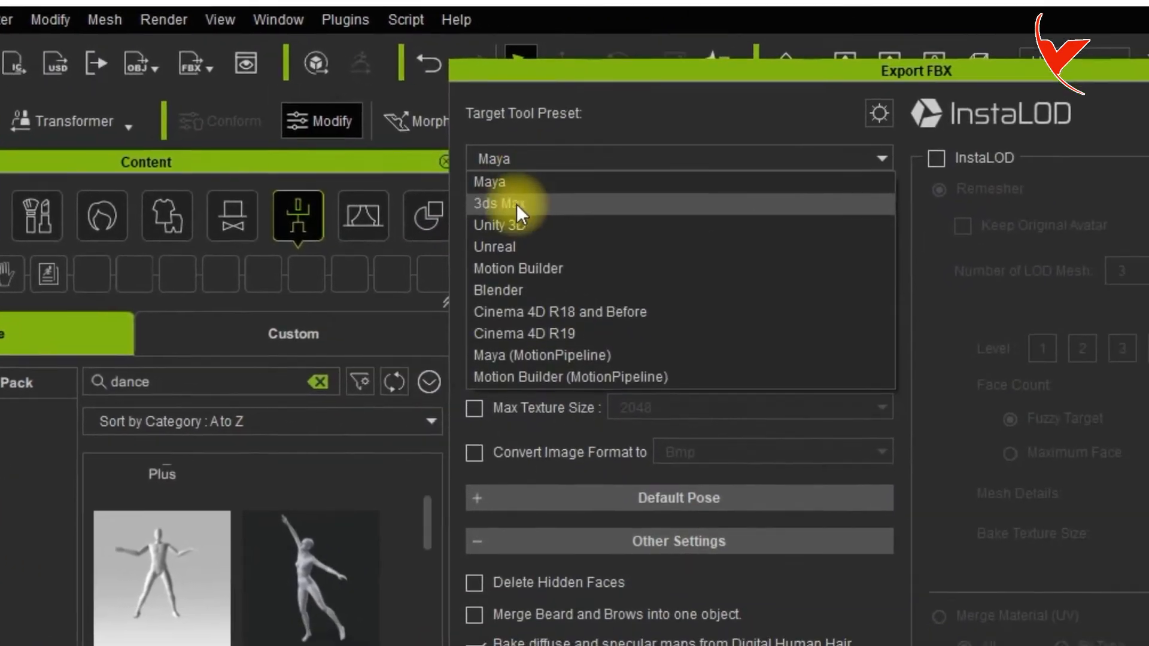
click(665, 279)
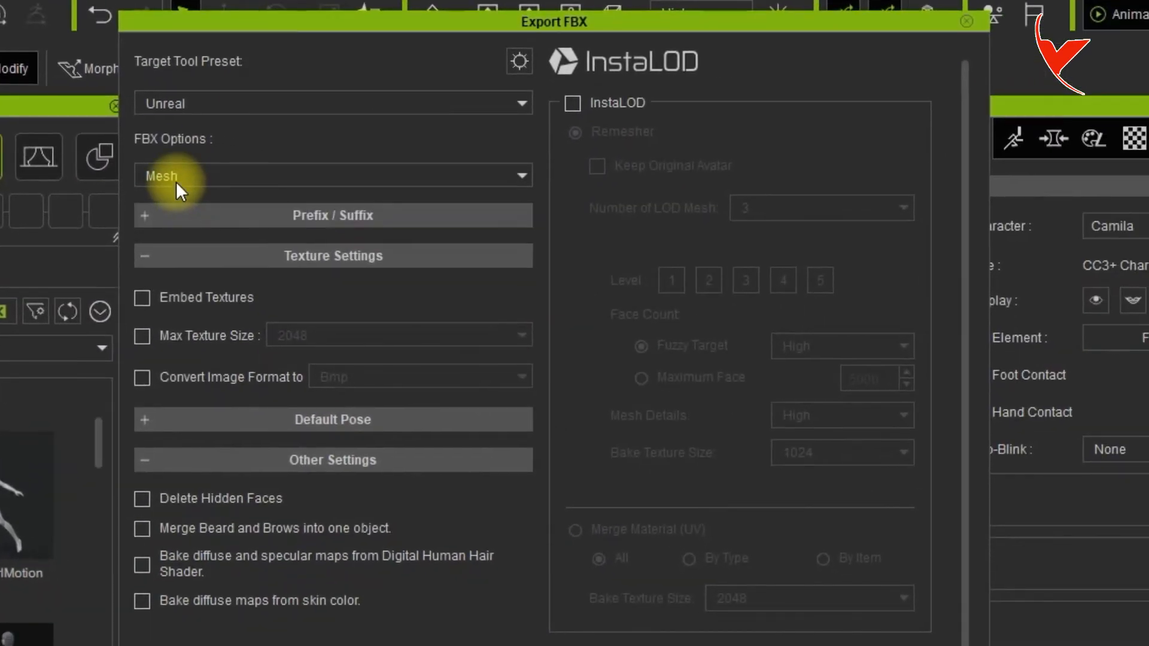
click(176, 185)
click(193, 240)
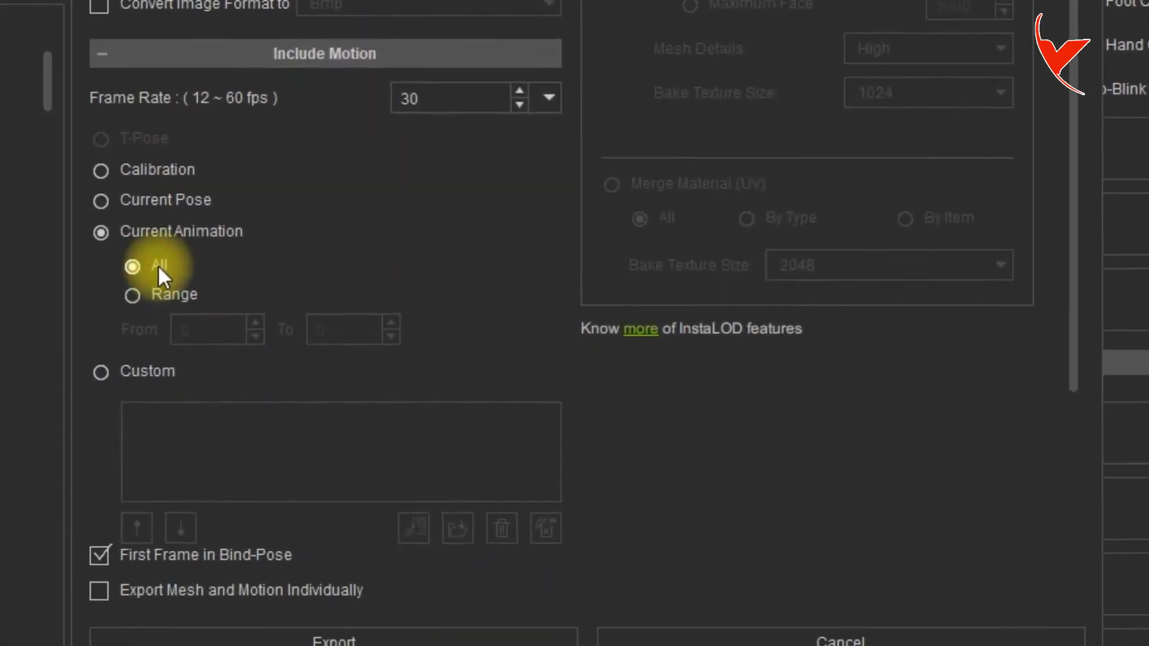
Step: Enable Delete Hidden Faces in the other settings of the FBX export
scroll(157, 240, down, 3)
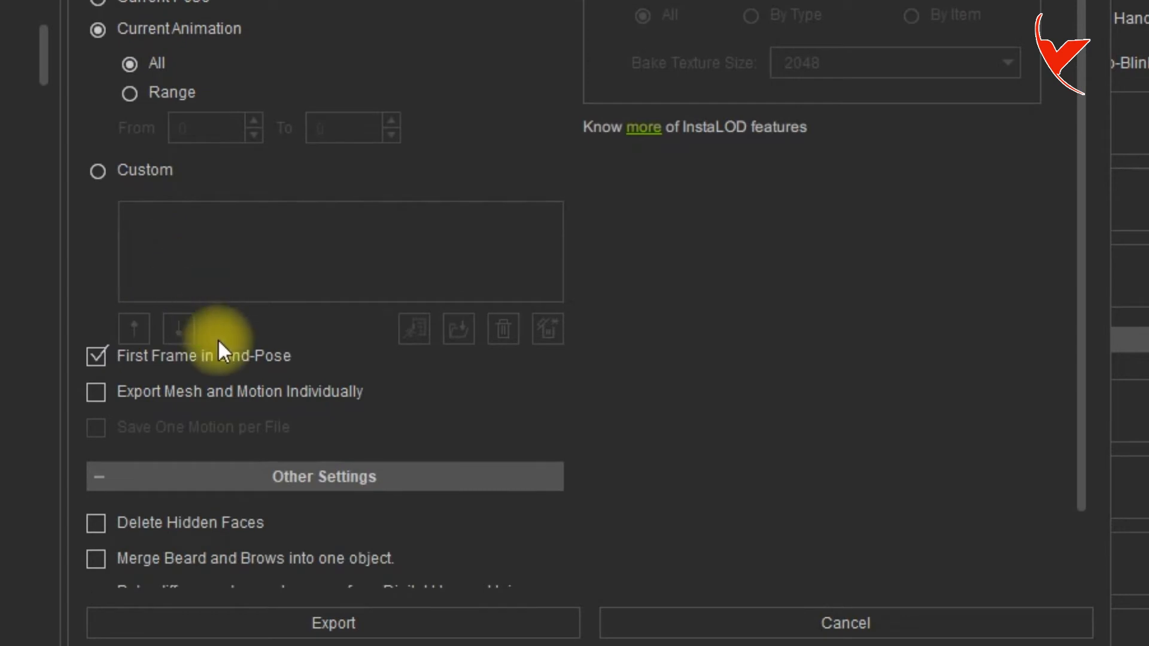
drag(1076, 157, 1072, 379)
click(199, 445)
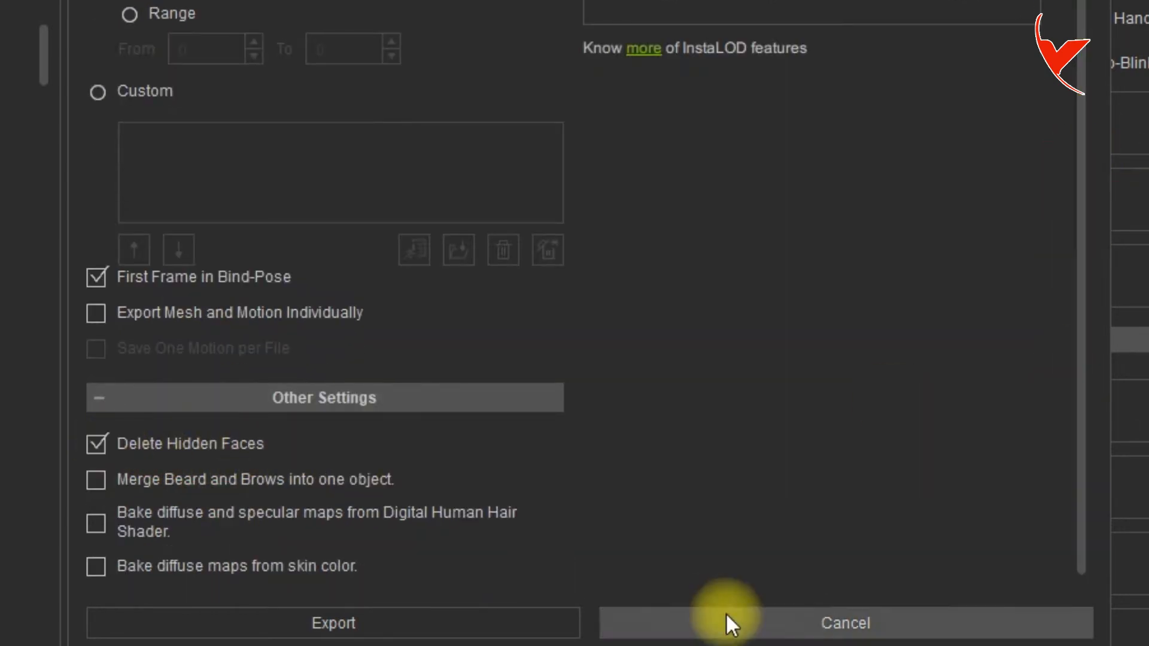
Step: Export the FBX to the test folder under the file name CC4_Cloth_Test
click(510, 625)
click(423, 266)
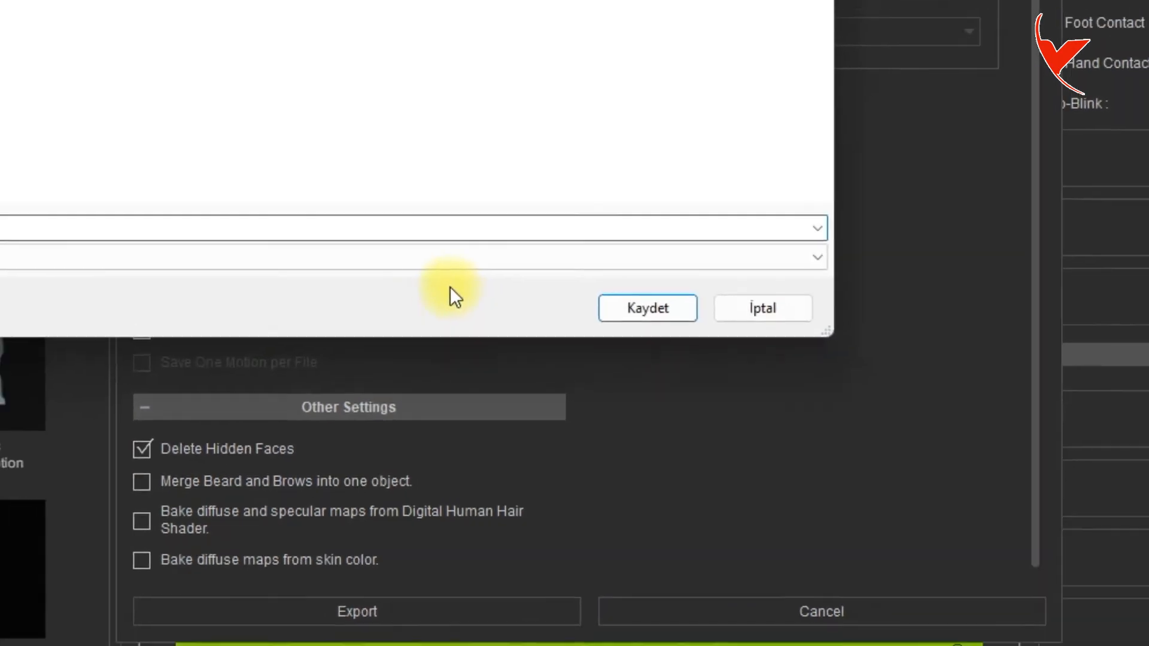
text(C)
text(C4_Cloth_Test)
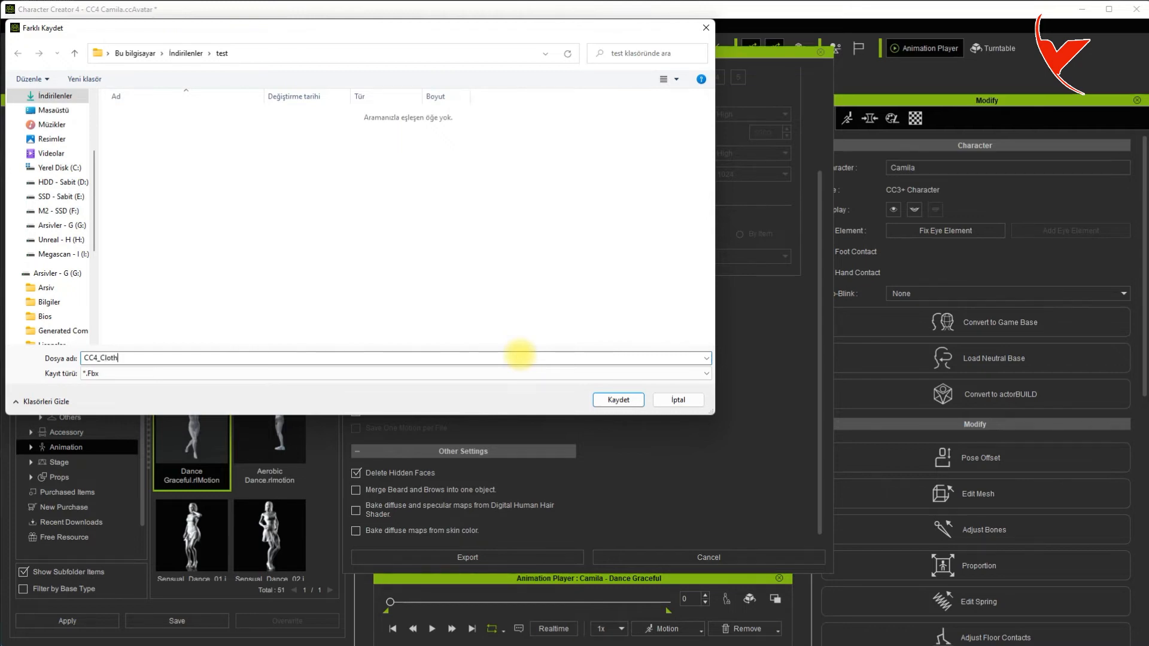
key(Return)
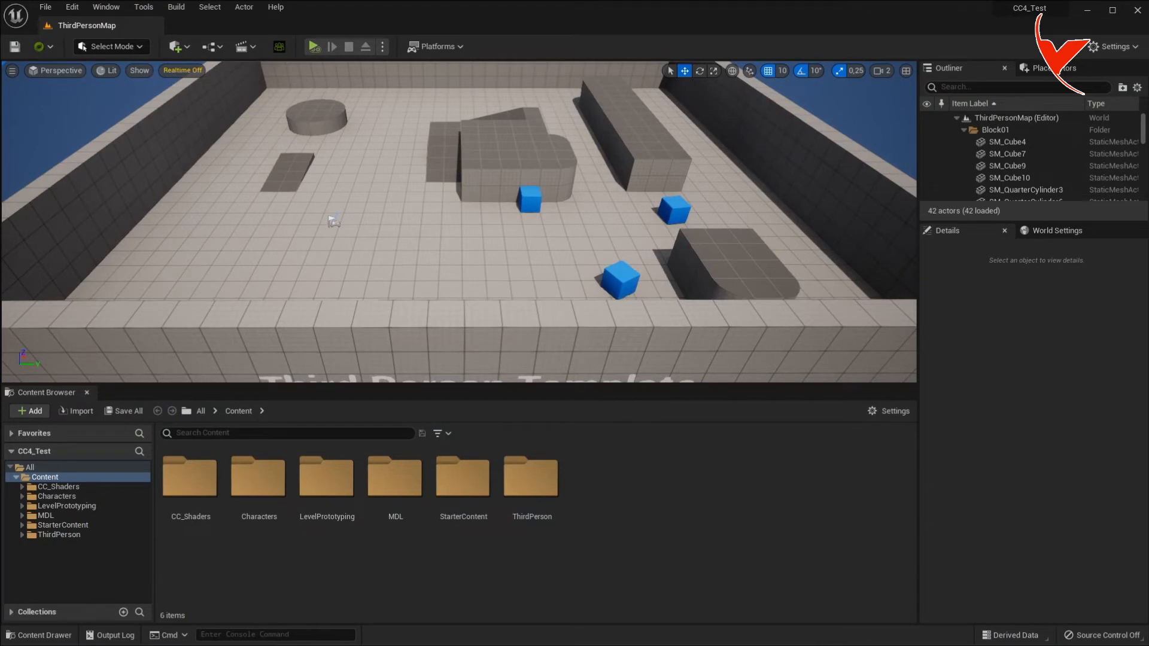
Step: In the Unreal Engine project, create a folder named CC4 inside Content and open it
right_click(605, 470)
click(650, 123)
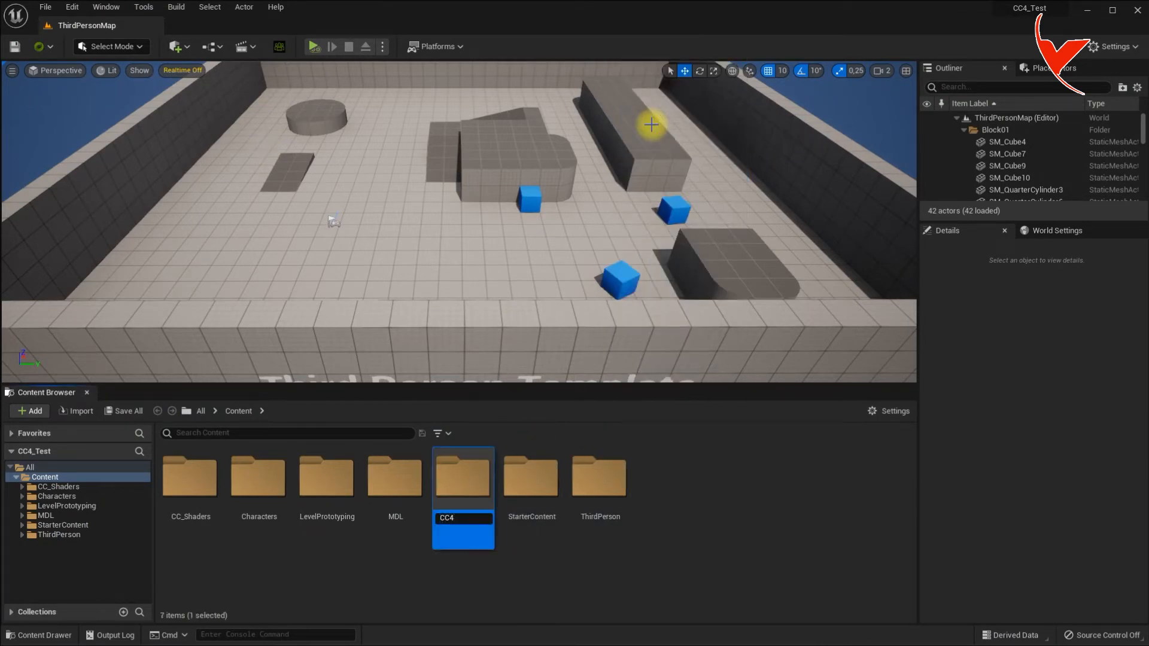
text(CC4)
key(Return)
key(Return)
Step: Bring CC4_Cloth_Test.Fbx from File Explorer into the CC4 folder, accepting Auto Setup with HQ Shader
key(alt+Tab)
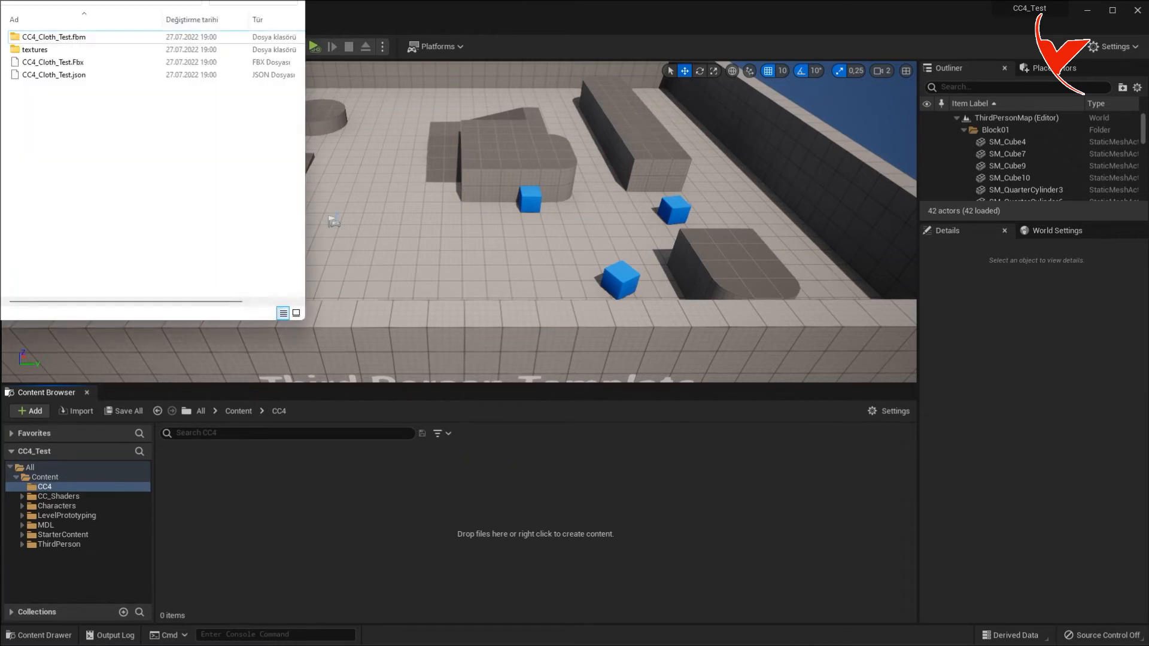
click(64, 63)
drag(566, 506, 564, 507)
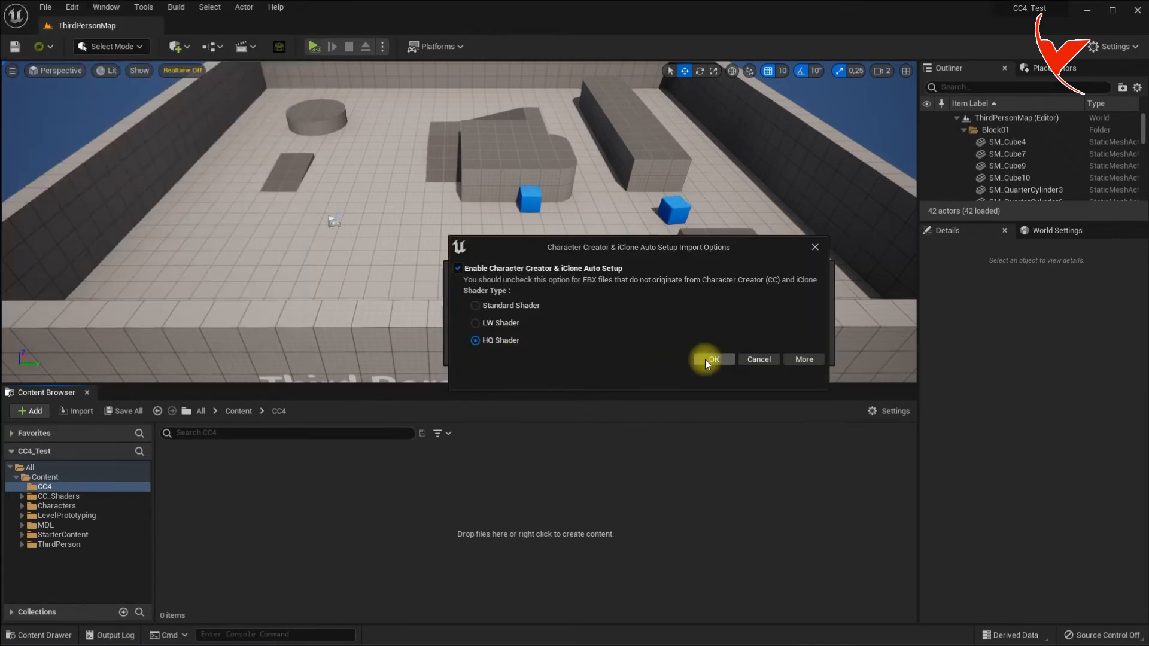
click(705, 359)
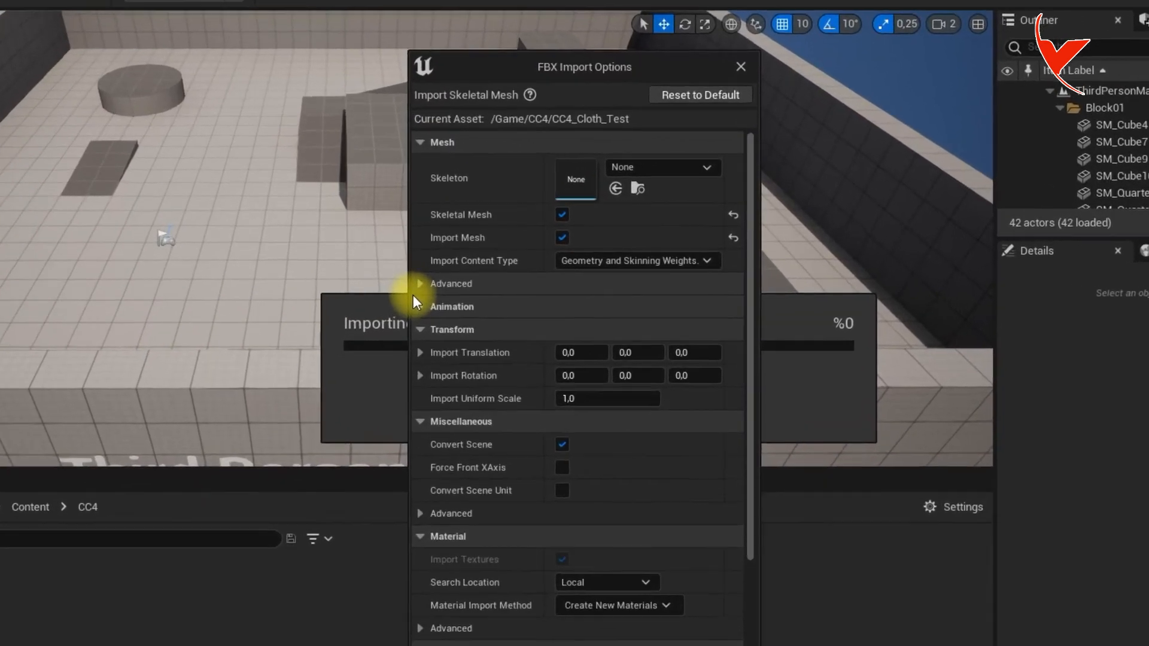
Step: Enable Use T0 As Ref Pose and Import Morph Targets in the advanced mesh import options
click(514, 258)
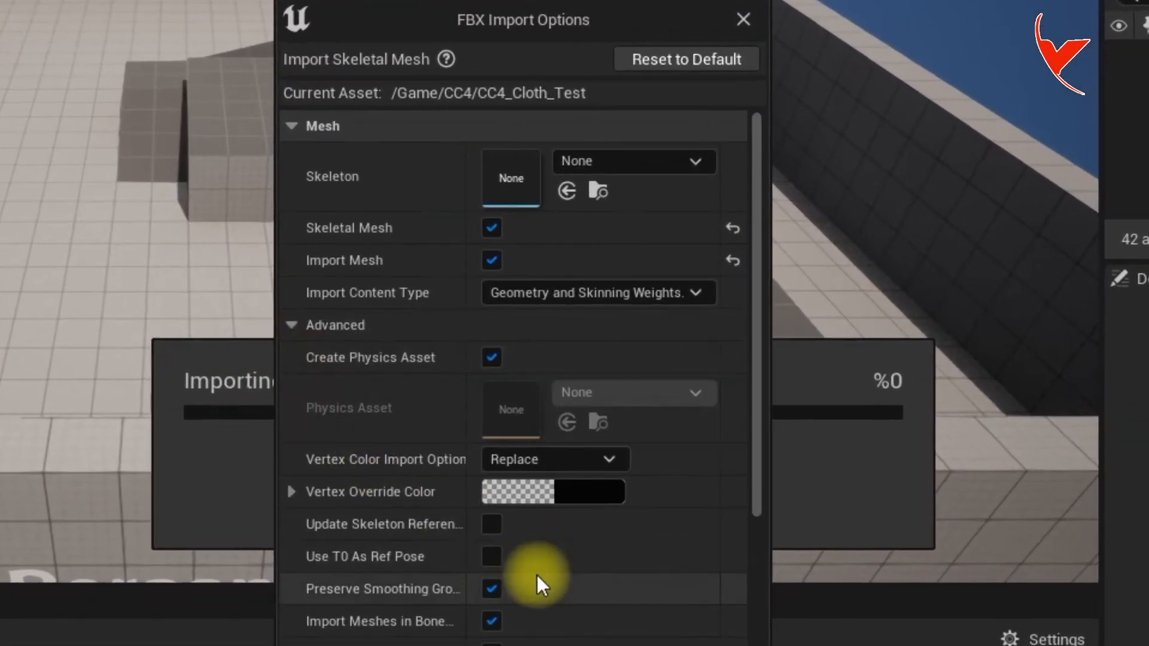
scroll(547, 505, down, 2)
click(491, 518)
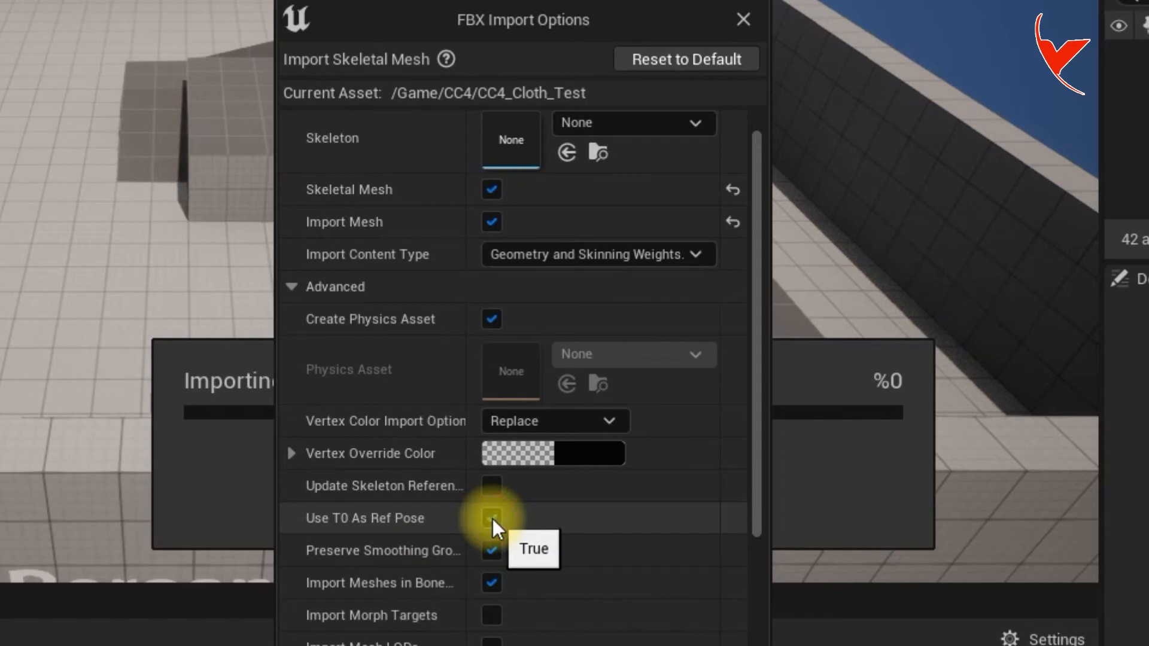
click(491, 616)
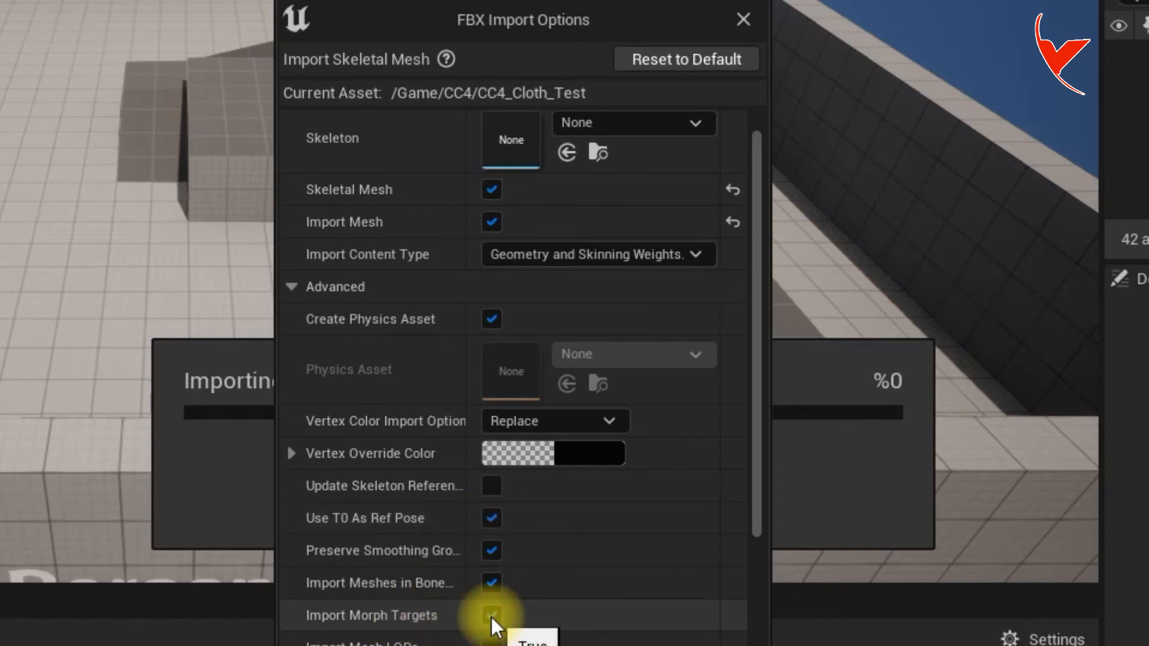
Step: Enable Import Animations in the FBX import options and import everything
click(292, 287)
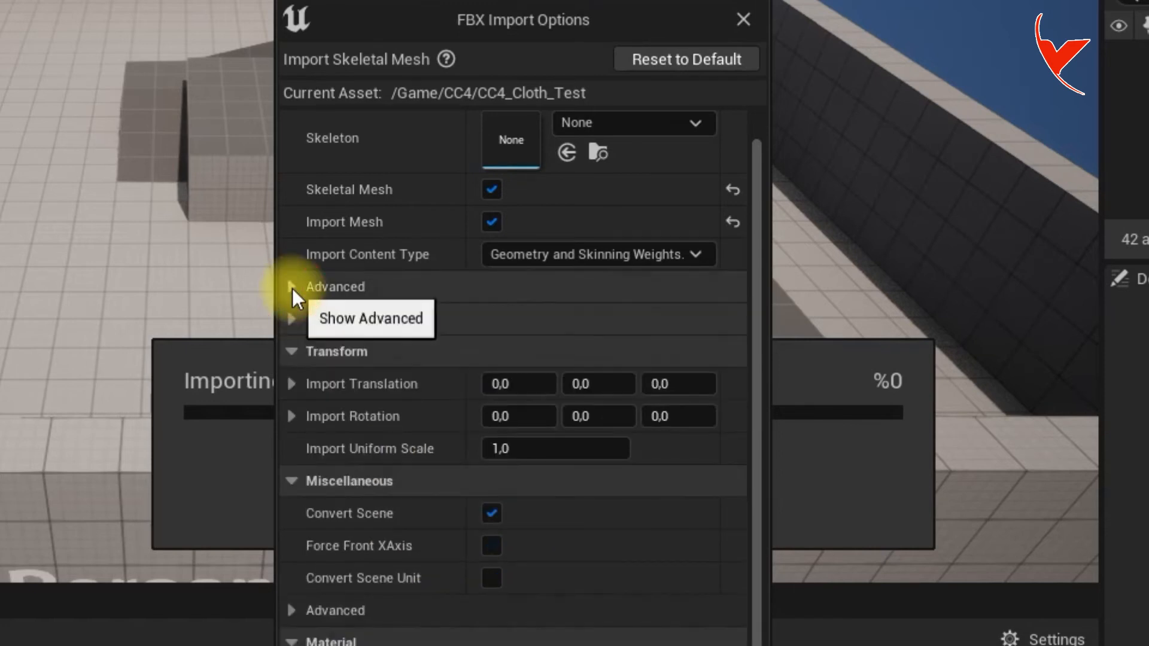
click(298, 323)
click(492, 351)
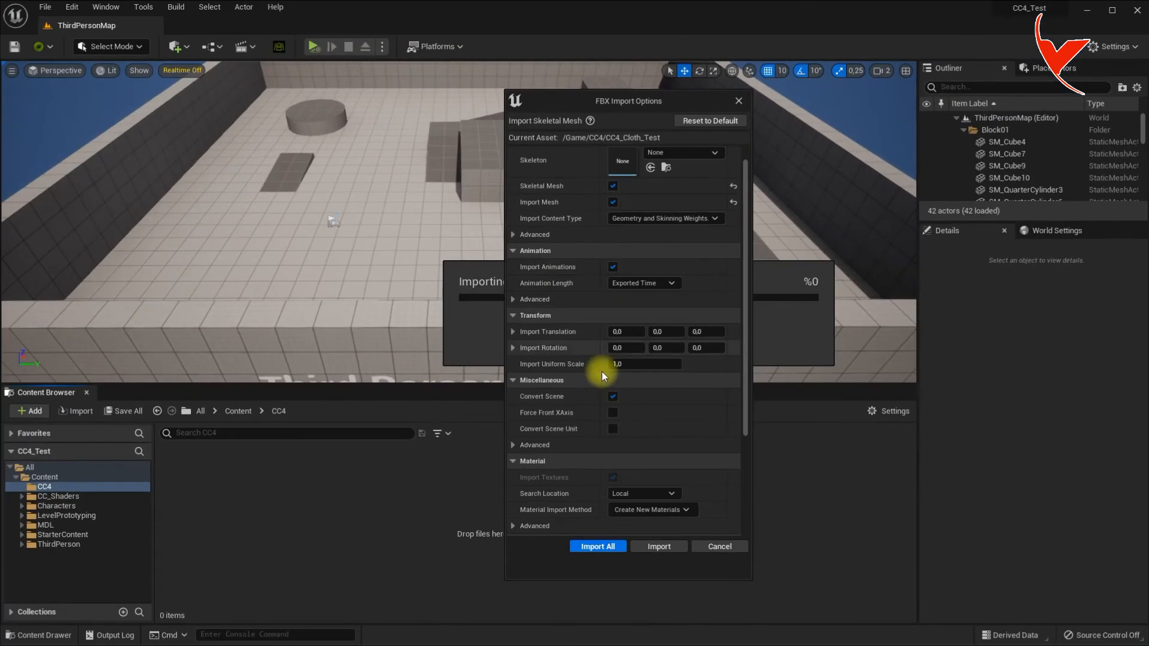
click(597, 545)
Step: Place the imported TempMotion animation sequence on the level floor and frame the character in the viewport
click(585, 458)
drag(584, 457, 358, 273)
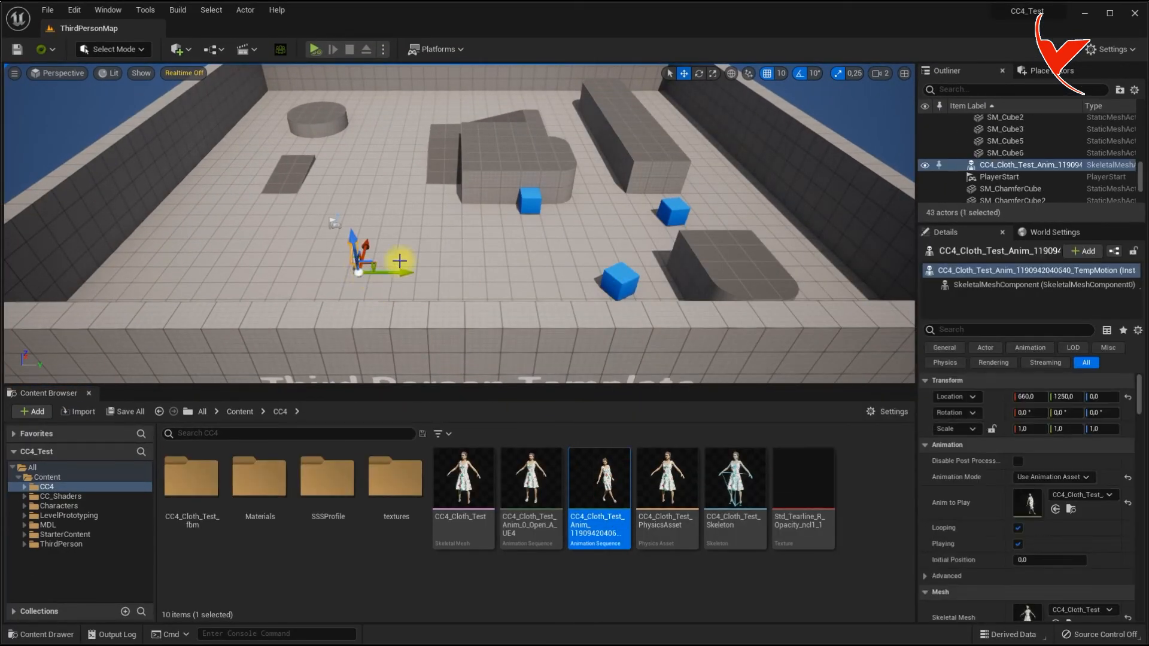
key(f)
mouse_move(402, 256)
right_down()
mouse_move(423, 254)
mouse_move(402, 255)
right_up()
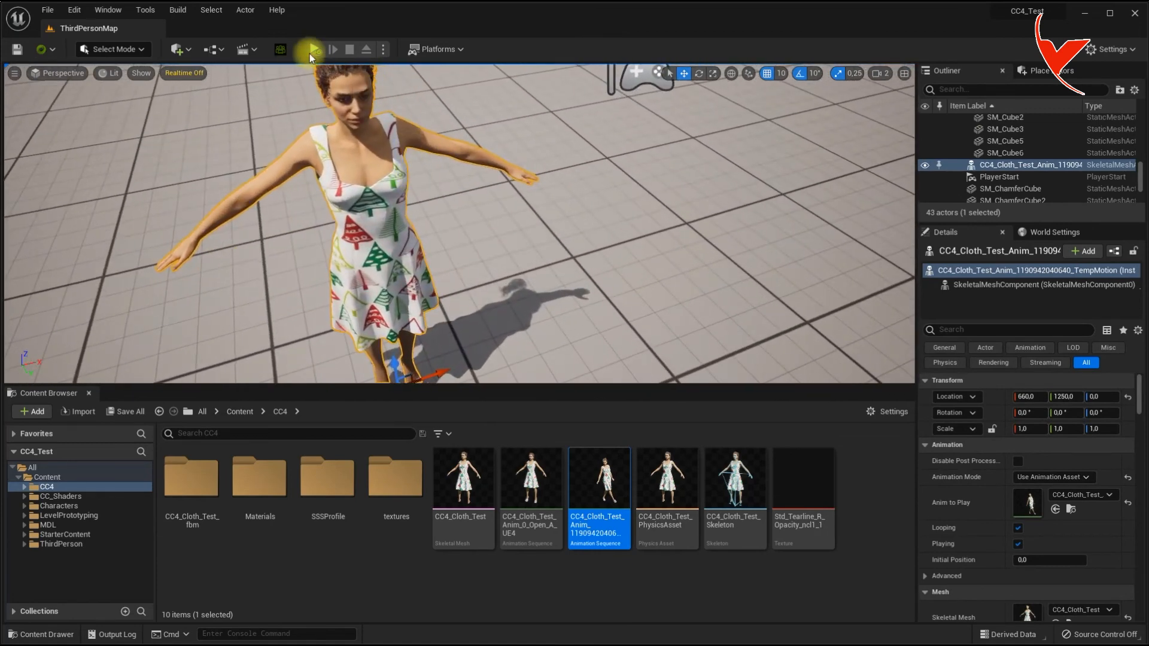
Step: Play the level and move closer to the dancing character to watch the dress in motion
click(313, 49)
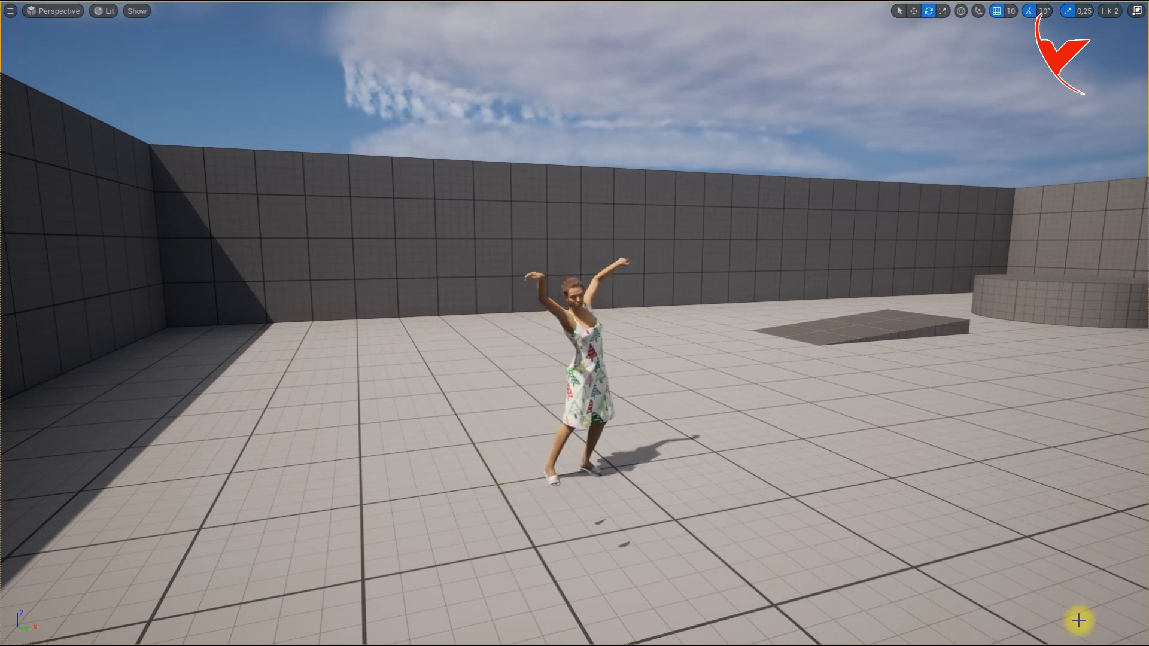
mouse_move(1061, 598)
right_down()
mouse_move(1053, 608)
mouse_move(1093, 588)
mouse_move(1053, 595)
mouse_move(1068, 603)
right_up()
key(w)
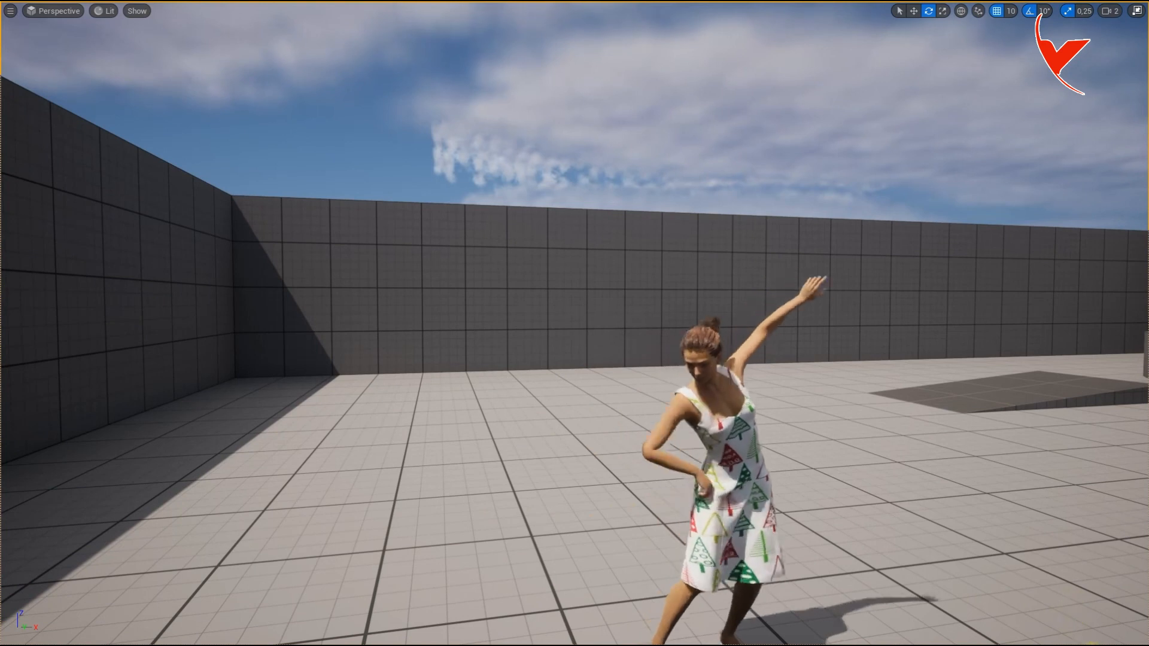